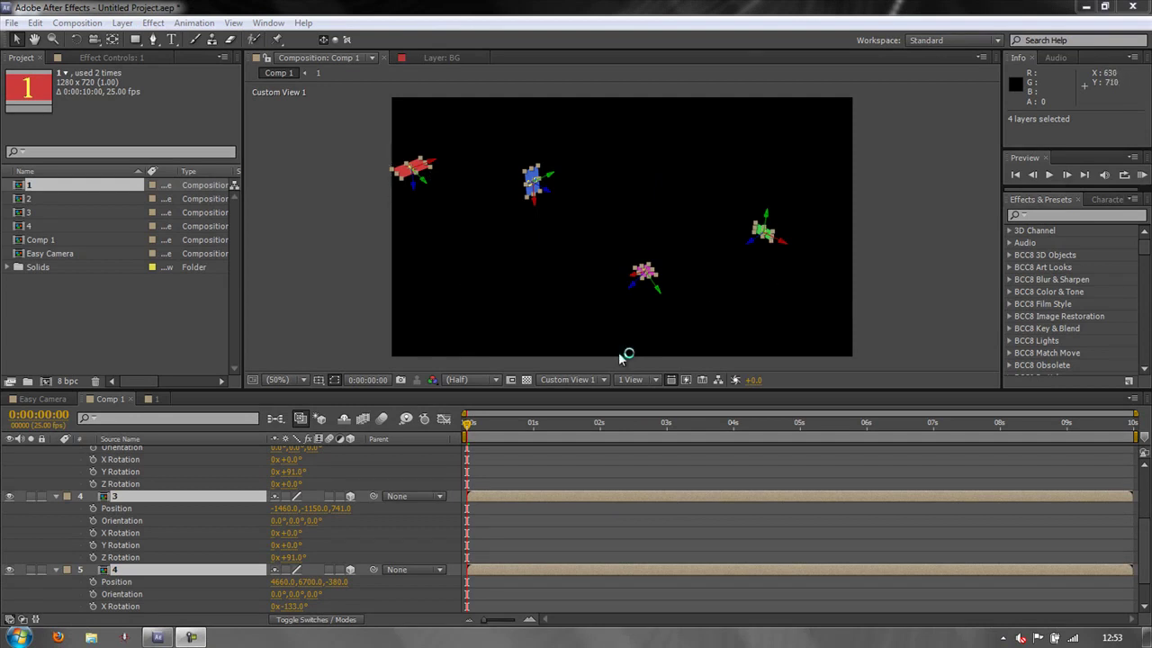
# Check the comp through Active Camera, then return the viewer to Custom View 1
pyautogui.click(603, 379)
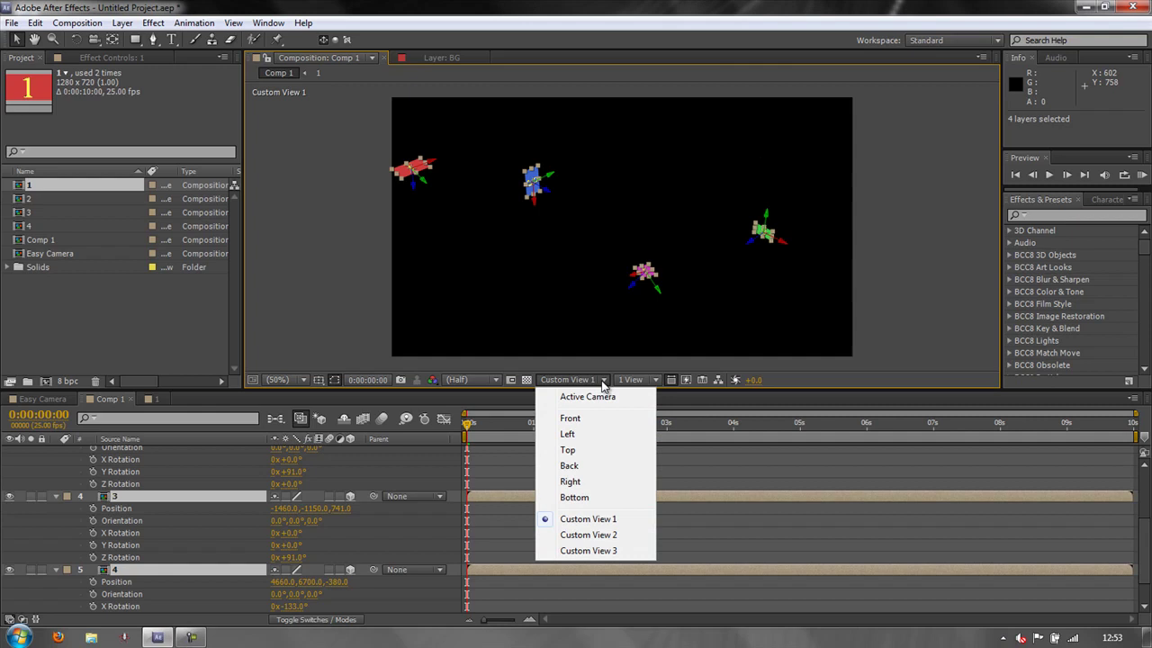
pyautogui.click(588, 397)
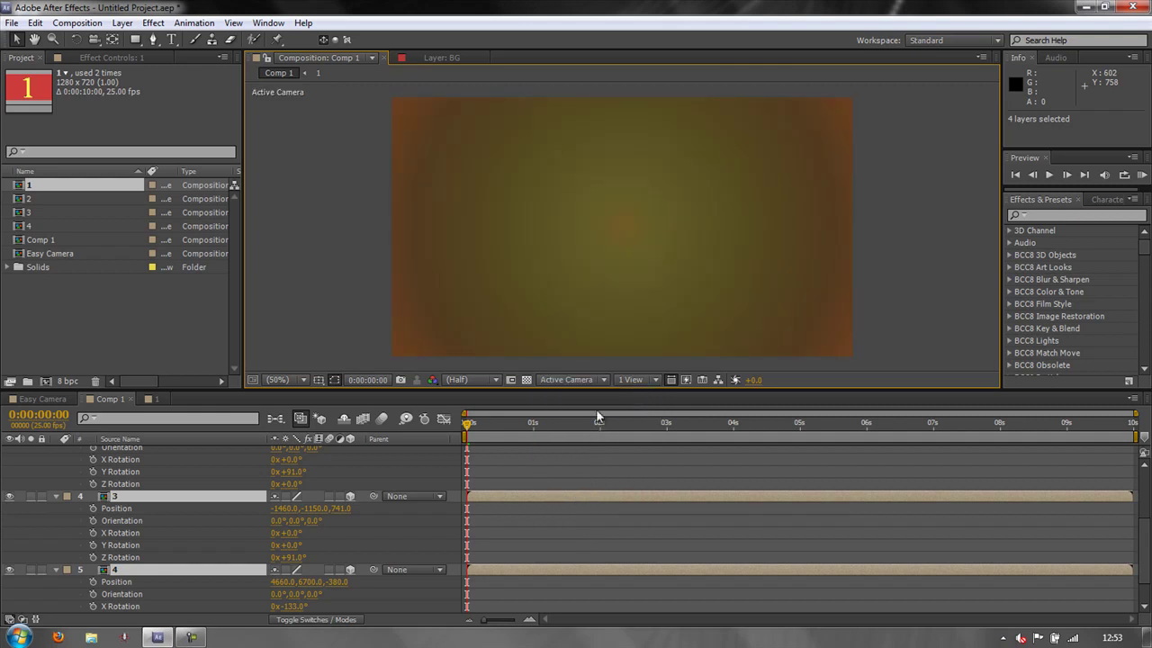
pyautogui.click(603, 380)
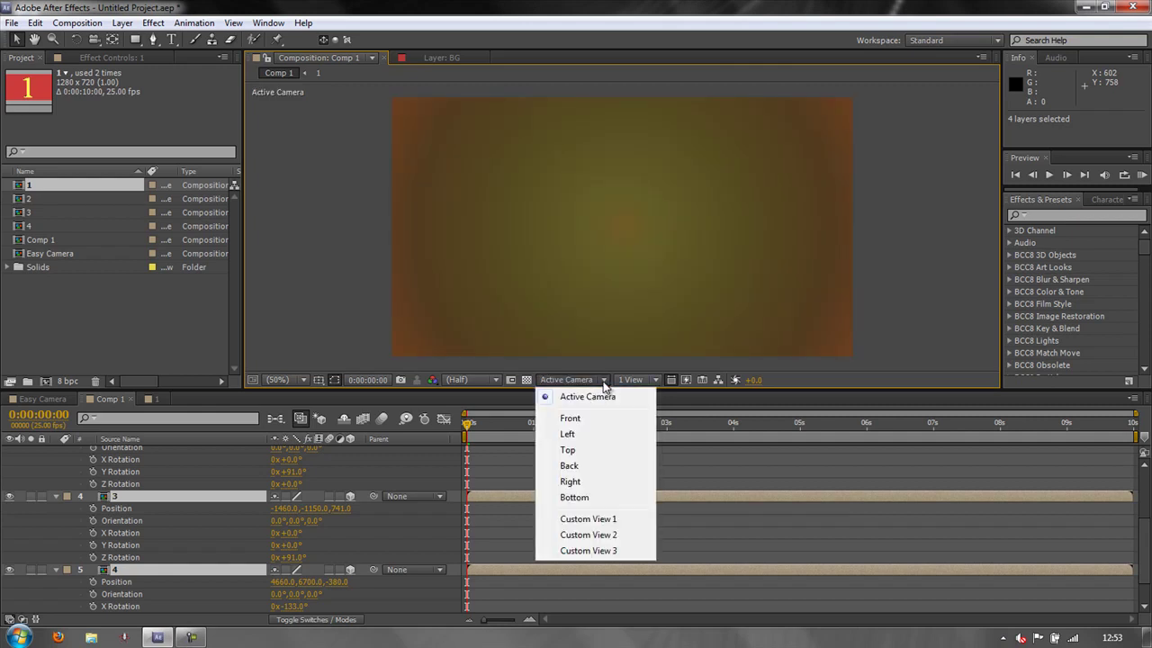
pyautogui.click(594, 521)
# Use Look at All Layers to frame the 3D layers, and scroll Effects & Presets to Simulation > CC Particle World
pyautogui.scroll(3, 182, 532)
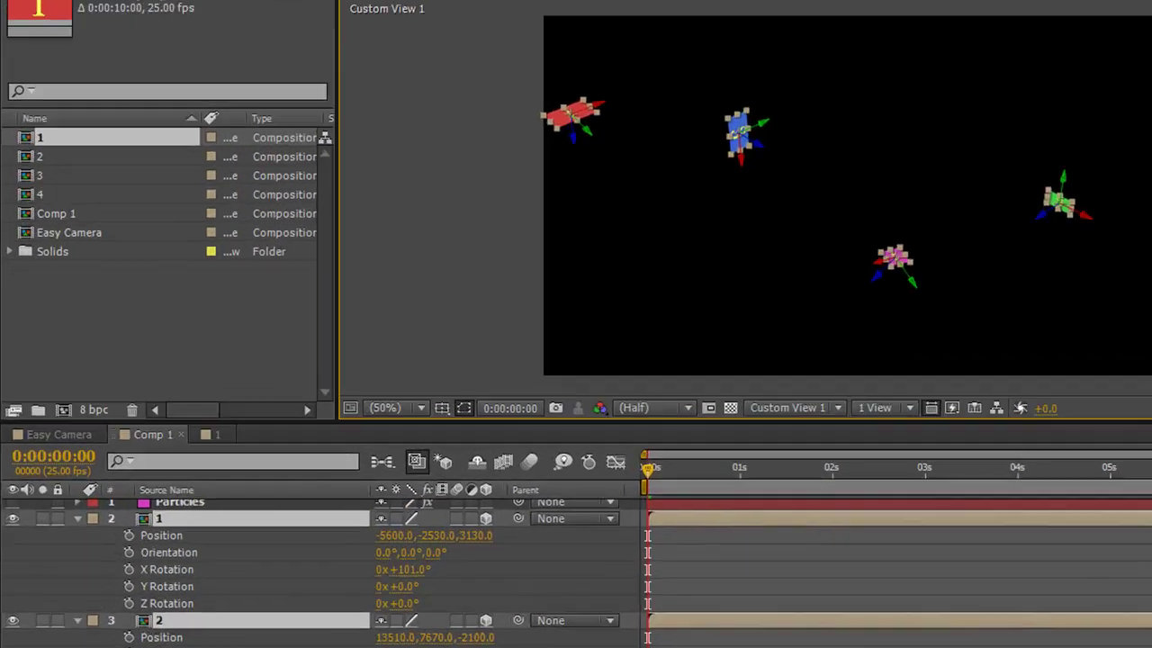
pyautogui.click(233, 23)
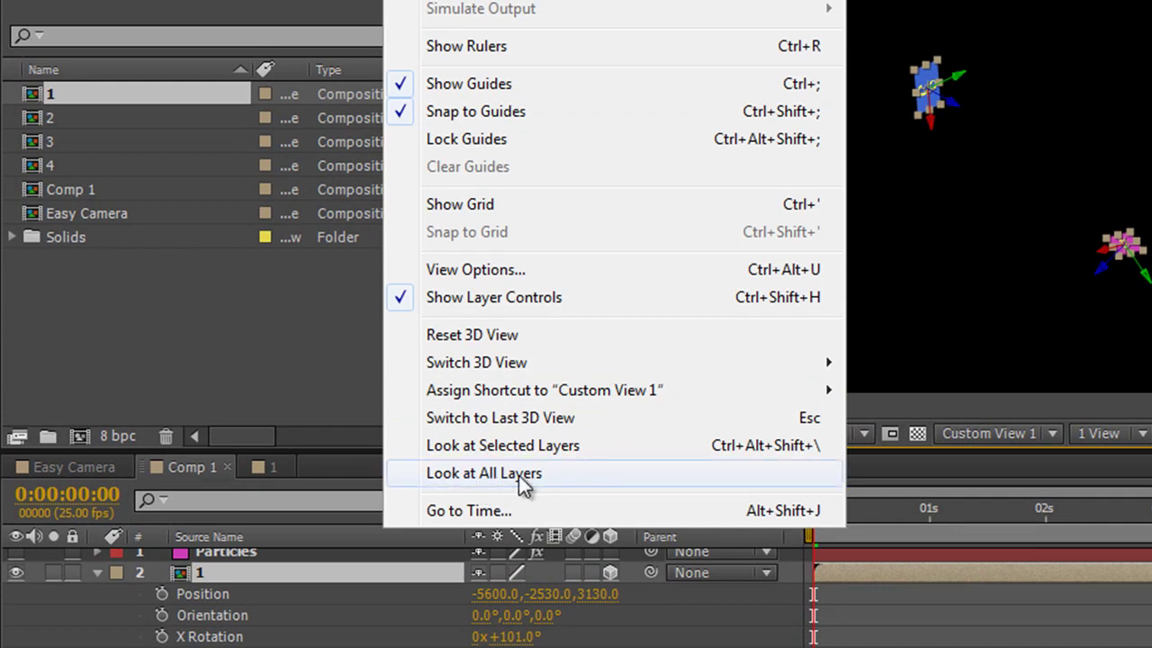
pyautogui.click(552, 475)
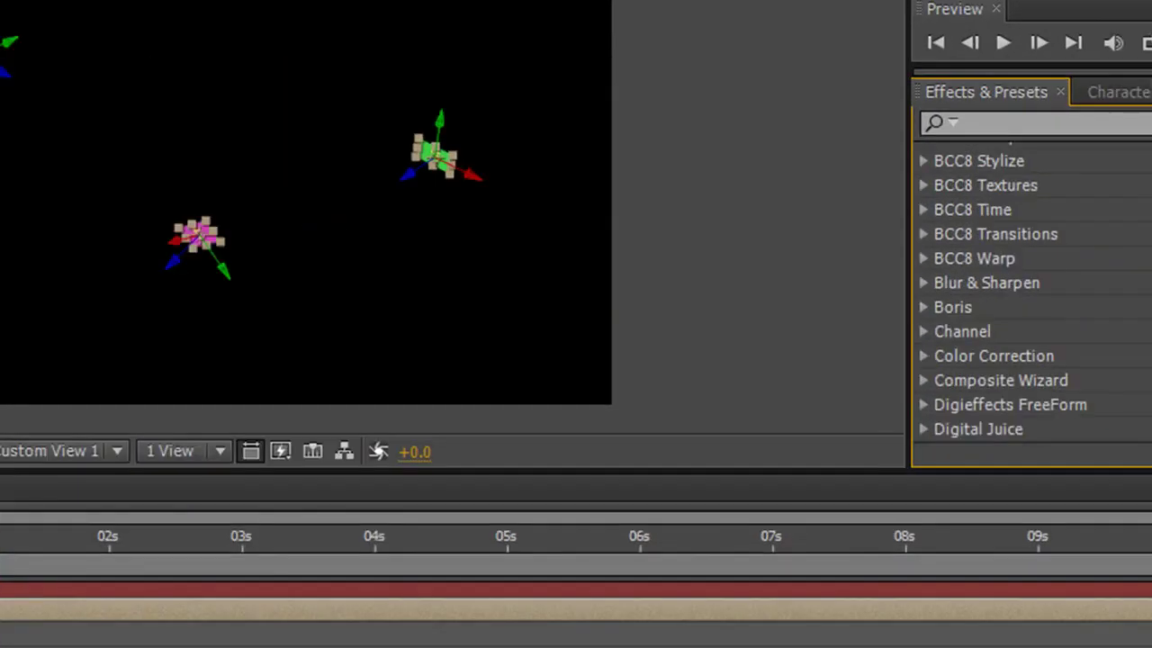
pyautogui.moveTo(1151, 247); pyautogui.dragTo(1151, 304)
pyautogui.moveTo(1120, 340); pyautogui.dragTo(1121, 384)
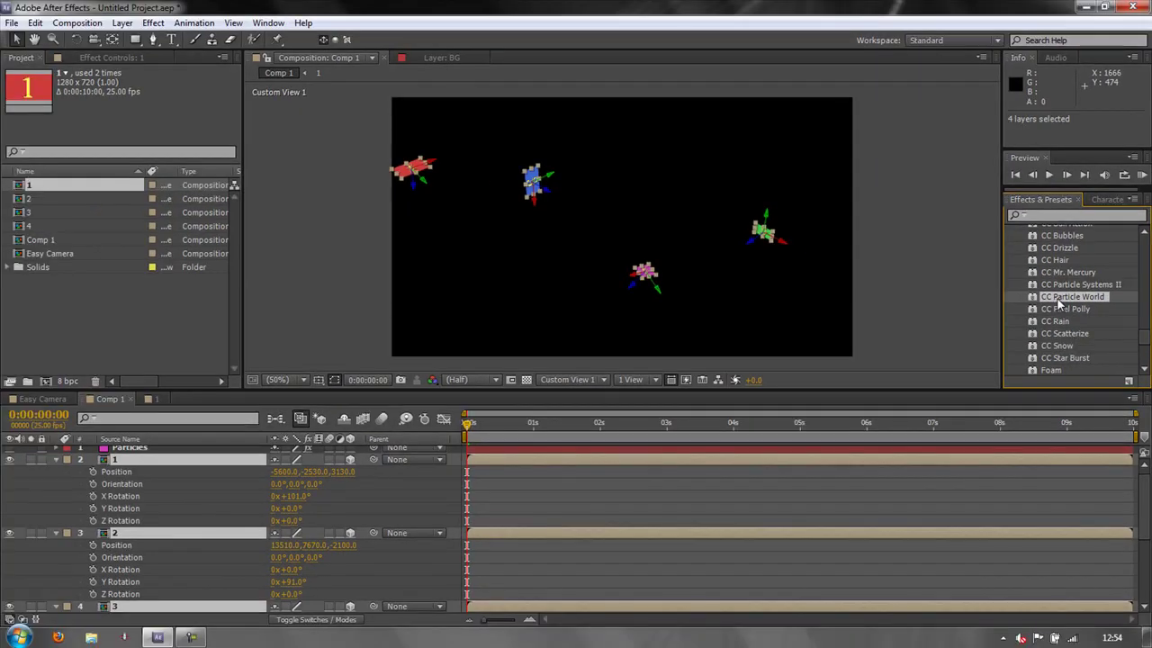
# Show the Particles layer's Effect Controls with CC Particle World and Grid & Guides expanded
pyautogui.click(127, 452)
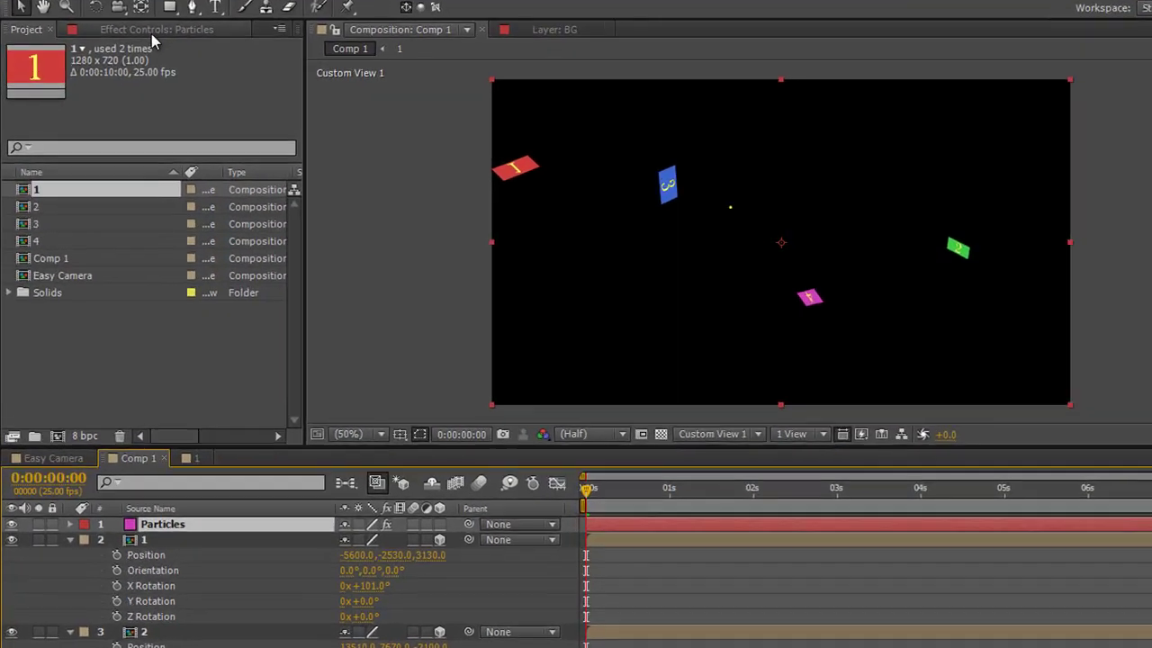
pyautogui.click(120, 57)
pyautogui.click(87, 63)
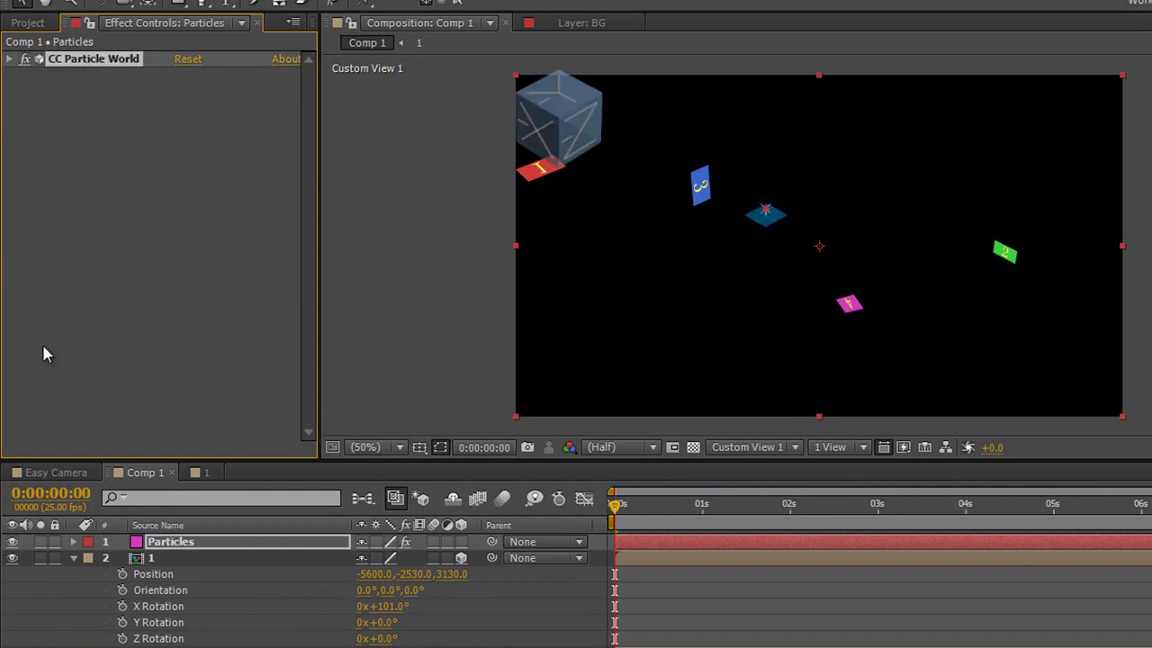
pyautogui.click(9, 60)
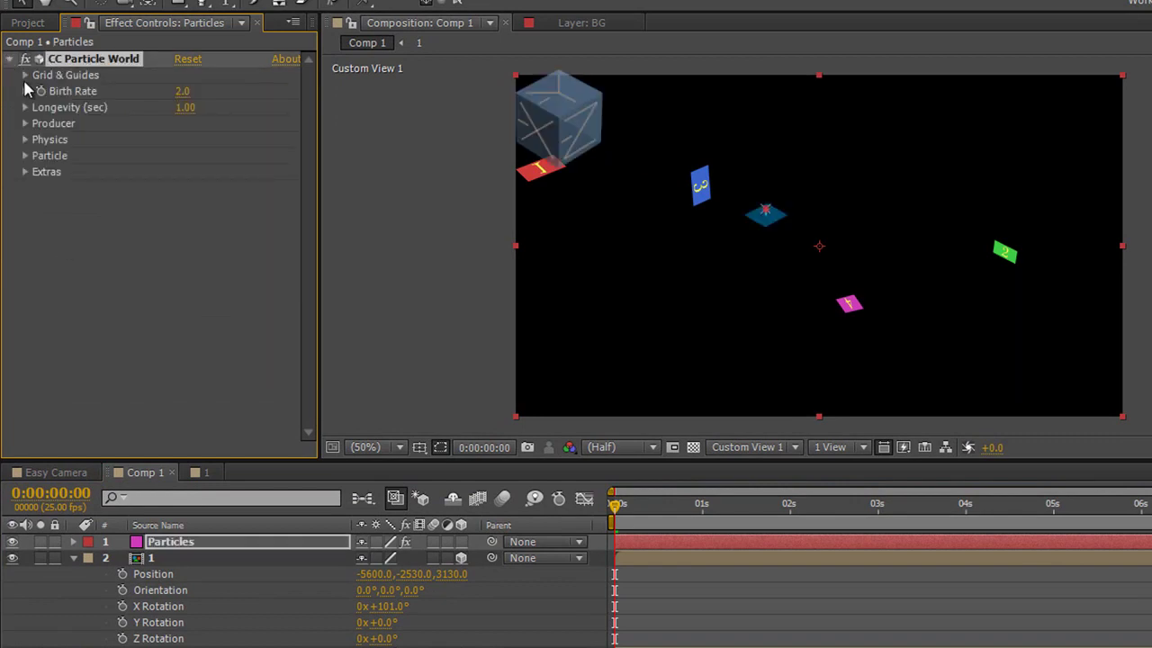
pyautogui.click(24, 75)
# Stop the preview and move the time indicator about one second into the burst
pyautogui.click(617, 624)
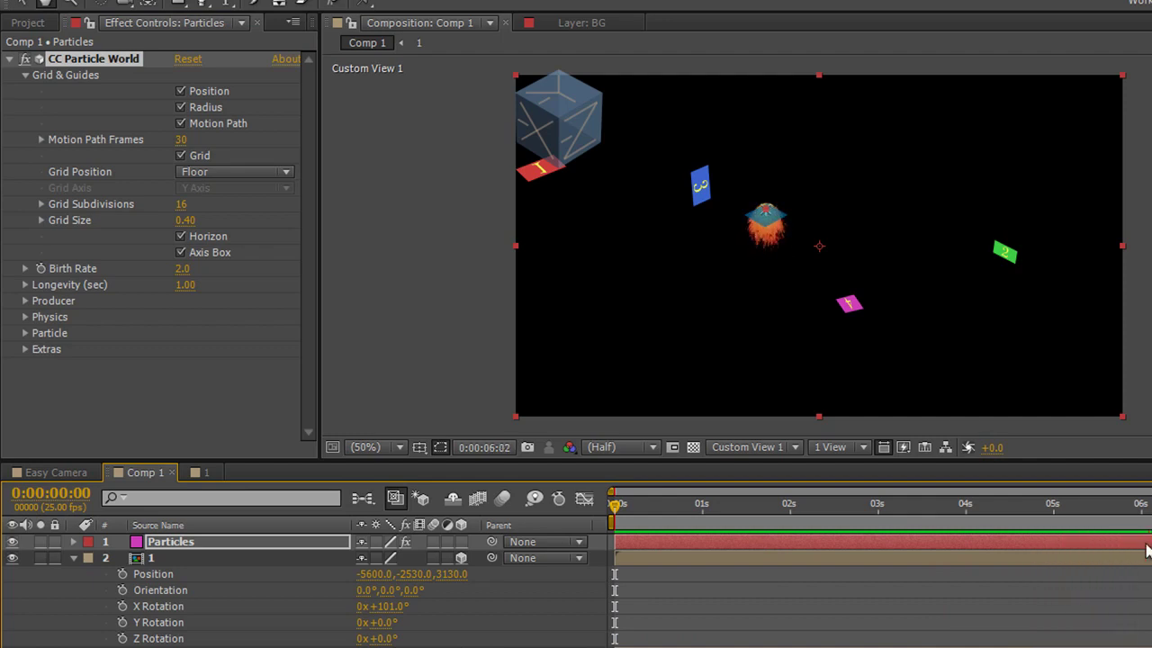
pyautogui.click(1148, 511)
pyautogui.moveTo(1147, 510); pyautogui.dragTo(582, 539)
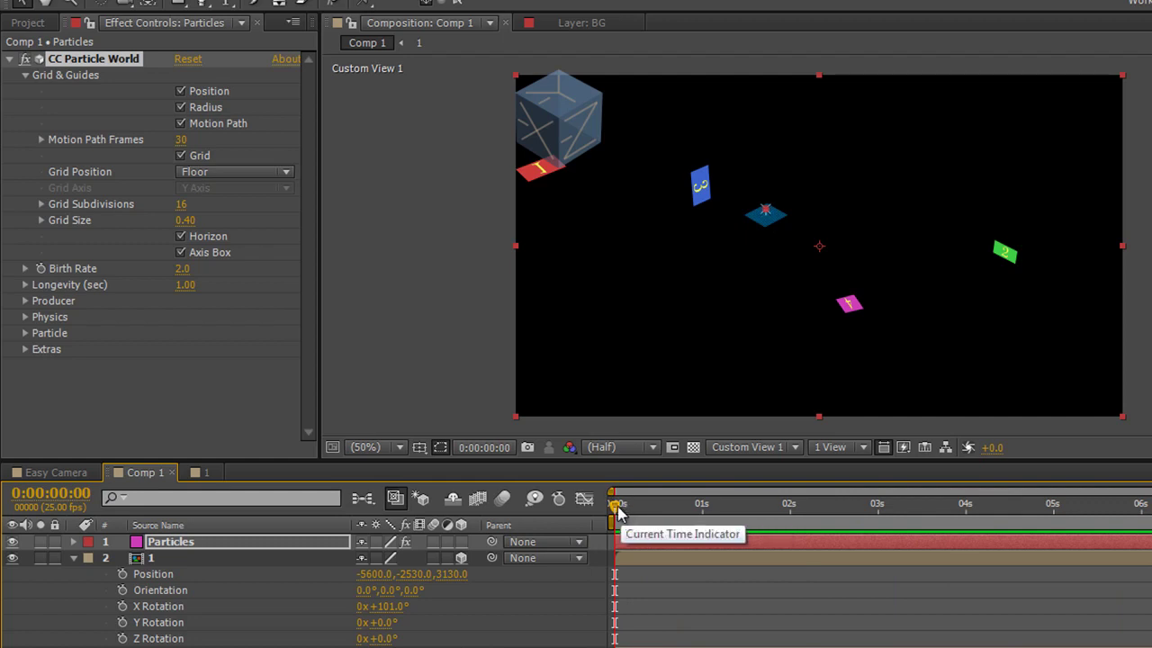
pyautogui.moveTo(621, 509); pyautogui.dragTo(710, 535)
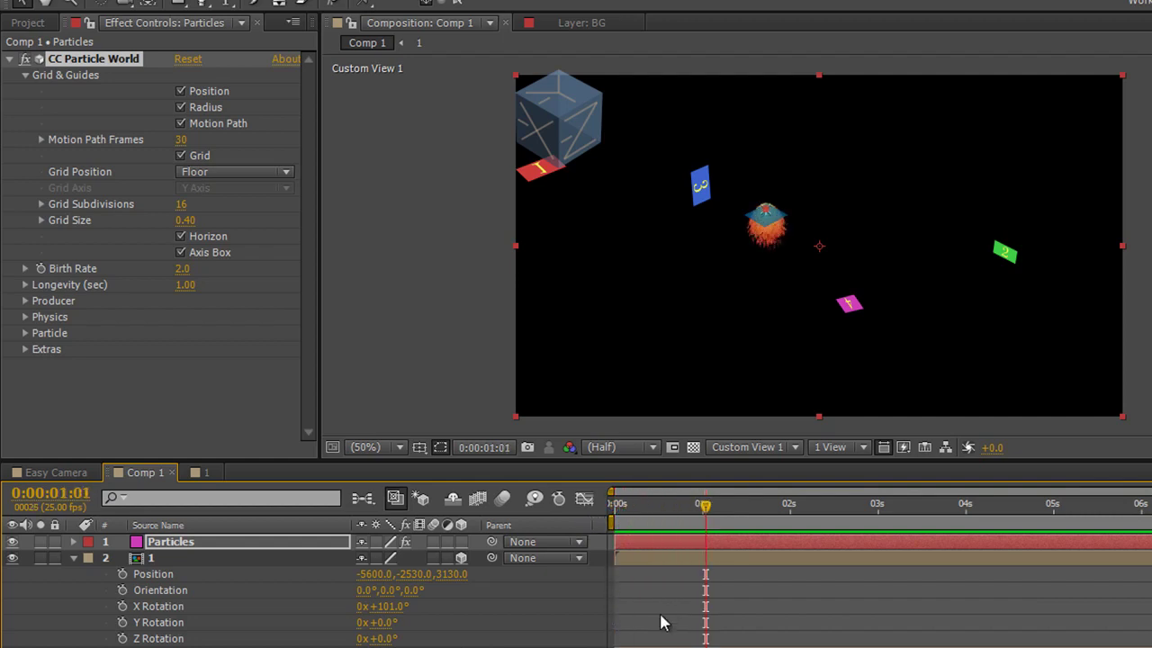
# Switch the viewer to Active Camera and RAM-preview the particle burst from near the start
pyautogui.click(796, 447)
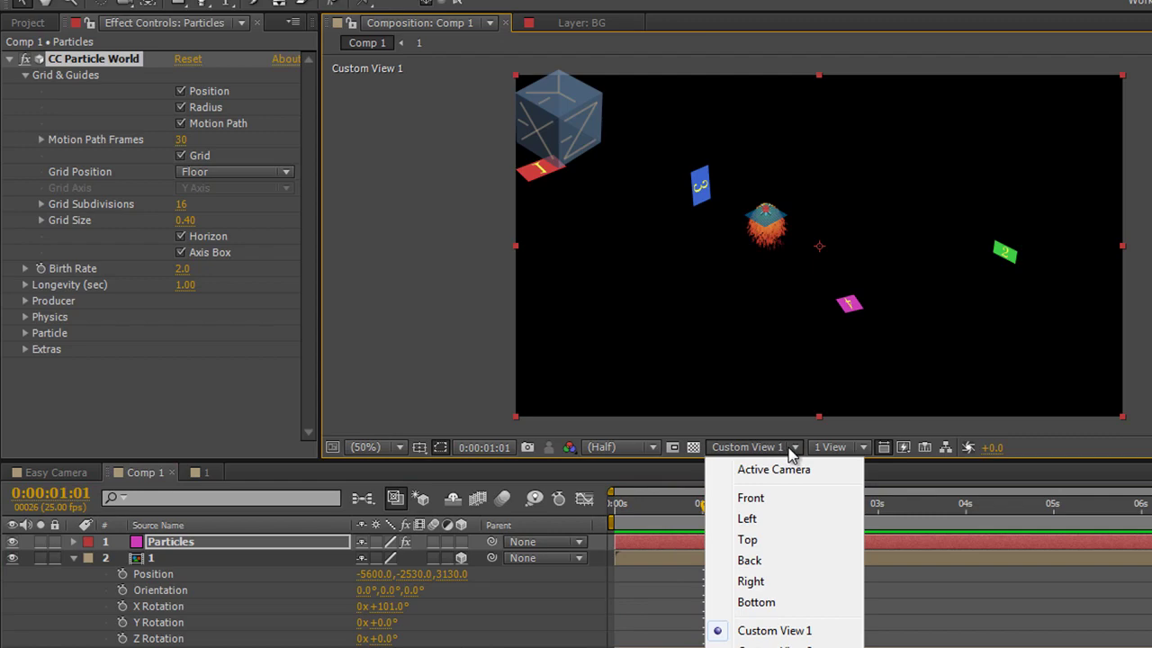
pyautogui.click(786, 474)
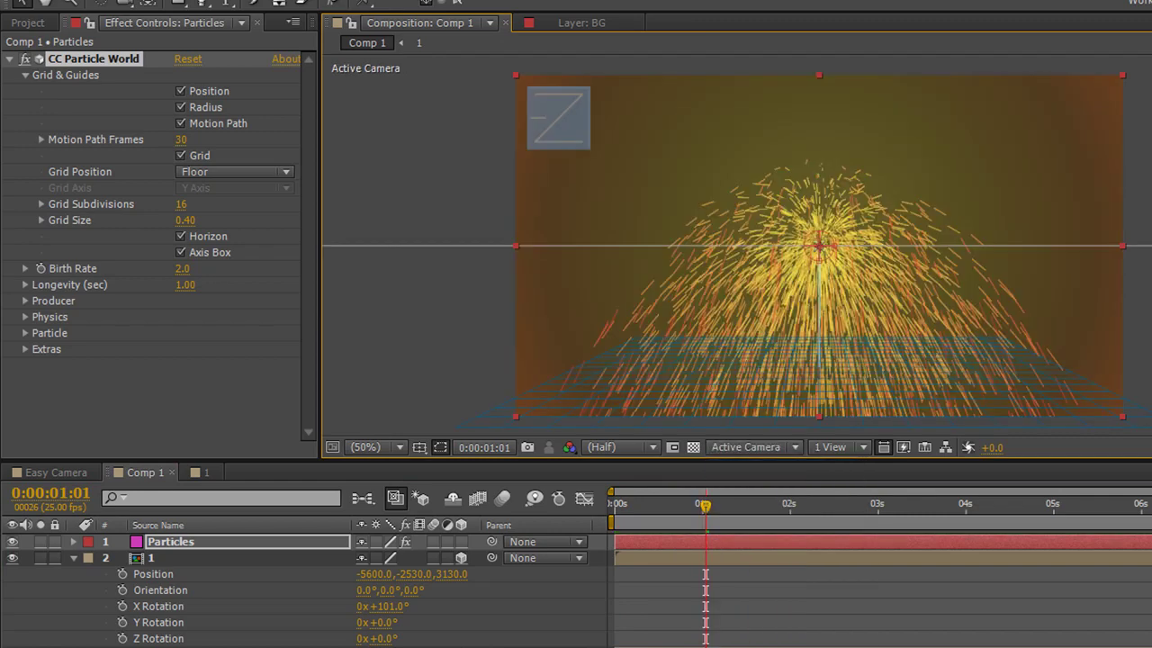
pyautogui.moveTo(707, 512); pyautogui.dragTo(706, 541)
pyautogui.press('KP_0')
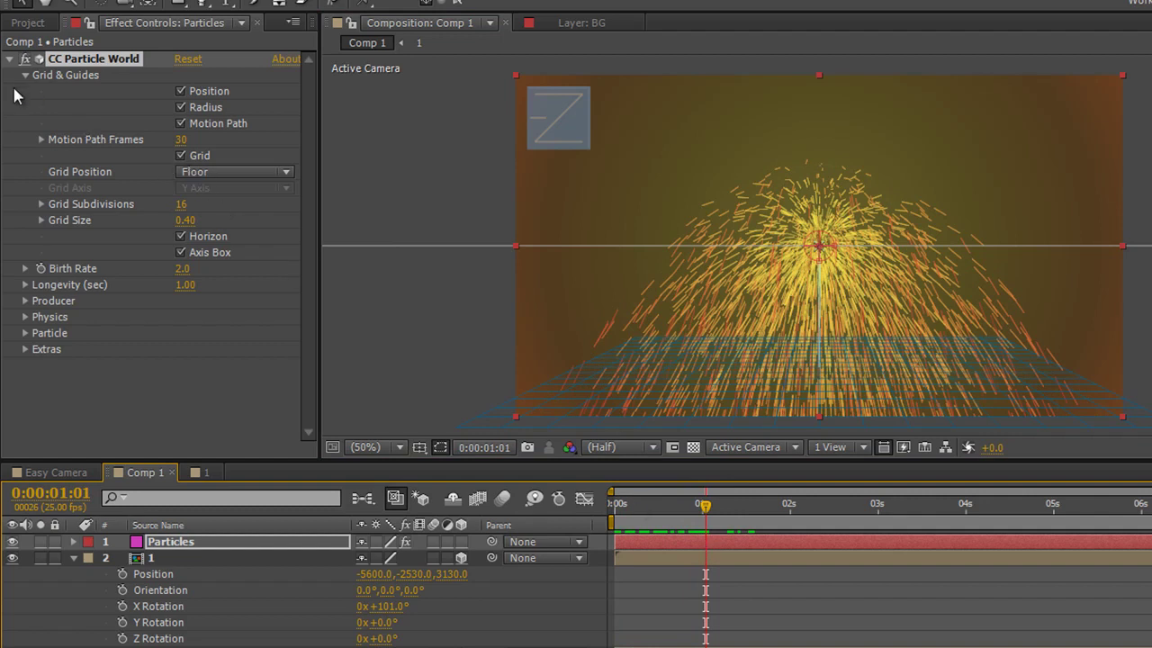
pyautogui.click(707, 541)
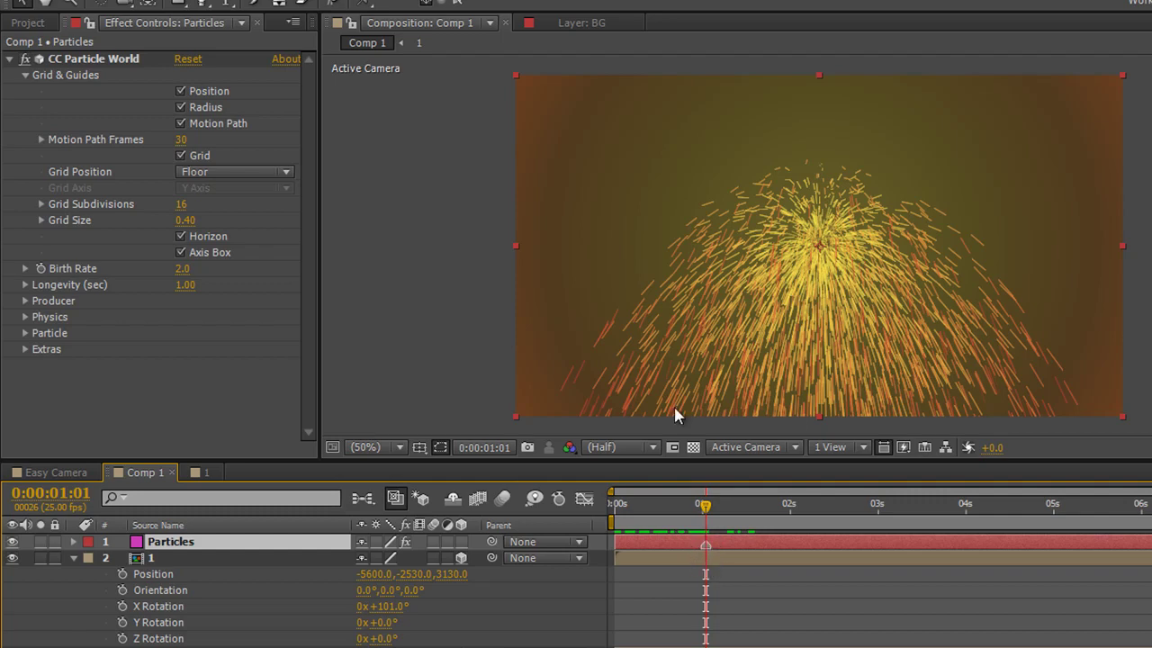
pyautogui.press('KP_0')
# Uncheck Grid under Grid & Guides, keeping only the horizon and axis box guides
pyautogui.click(25, 76)
pyautogui.click(25, 75)
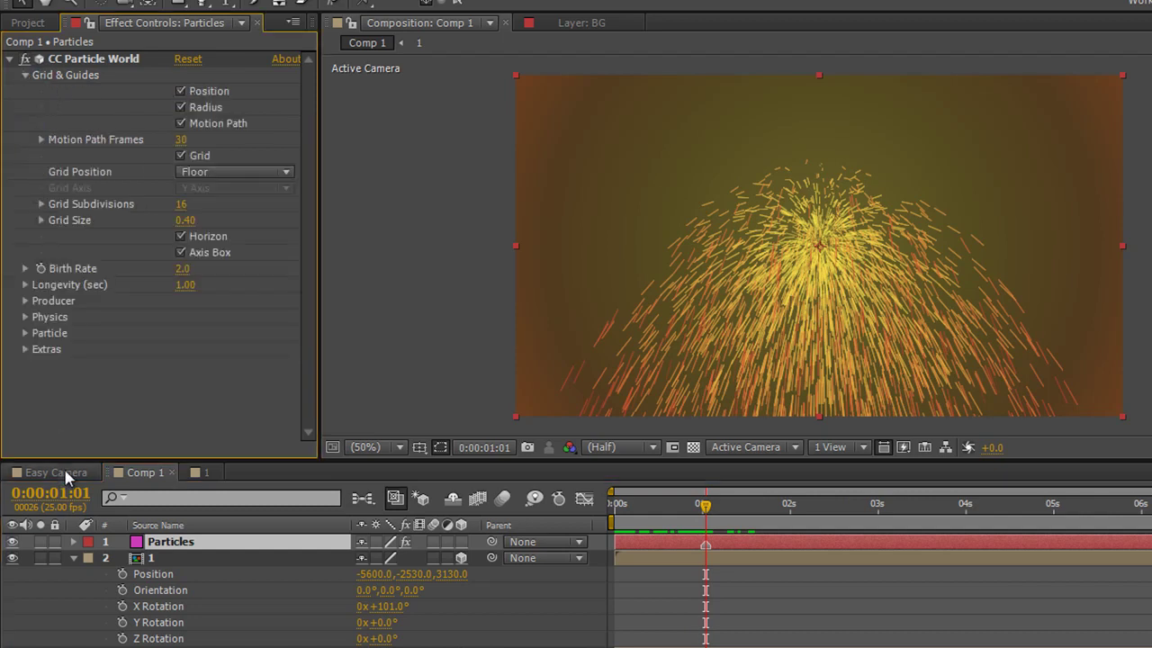
pyautogui.click(181, 156)
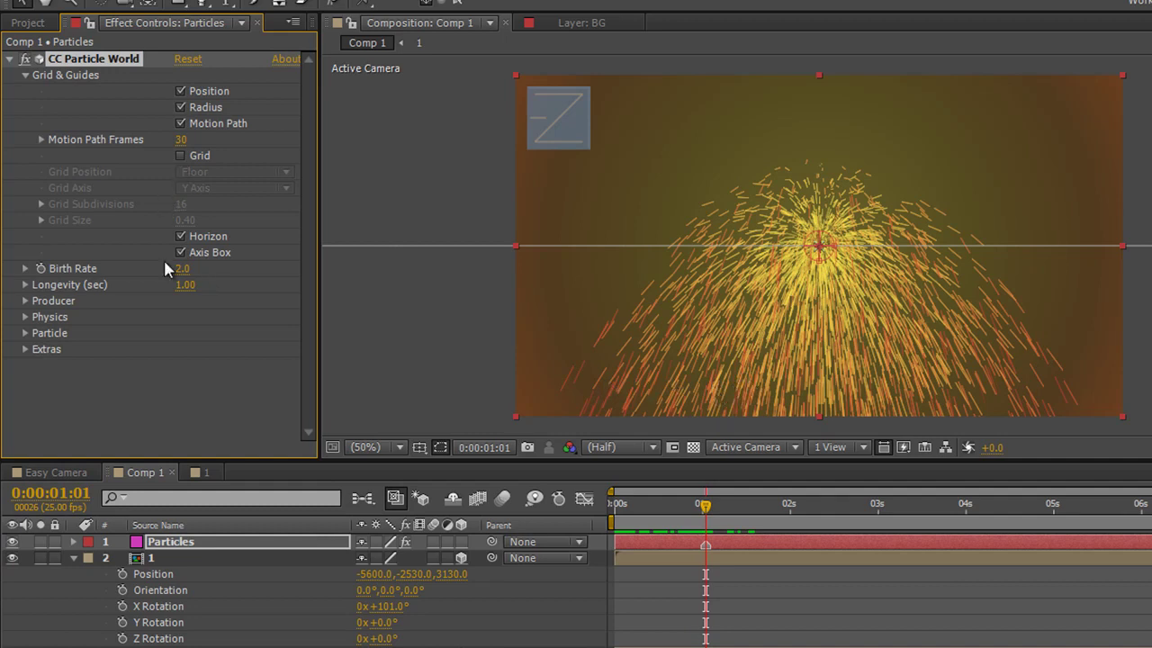
pyautogui.click(180, 155)
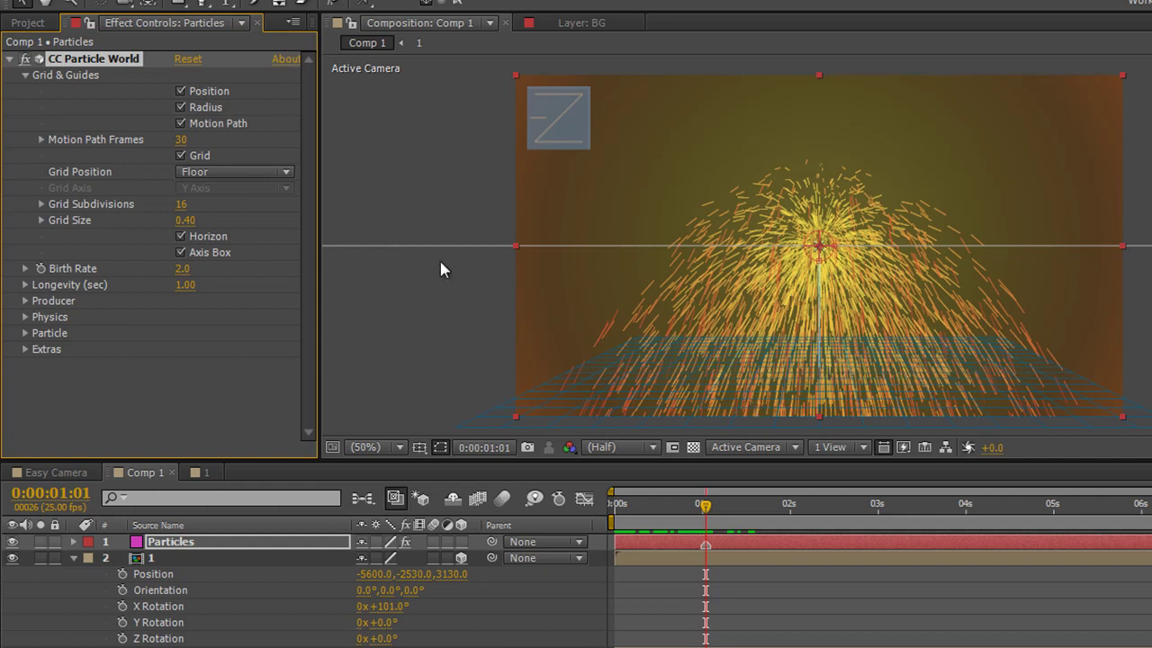
pyautogui.click(180, 155)
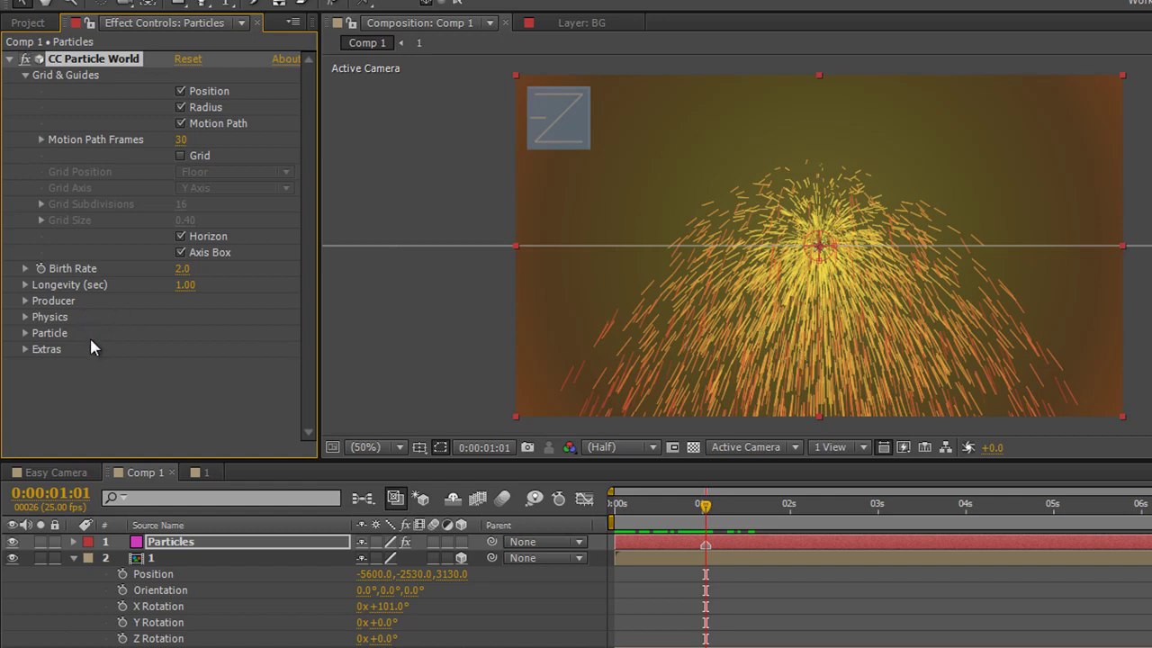
# Expand Physics and set Velocity to 0, checking the particles at about one second
pyautogui.click(26, 318)
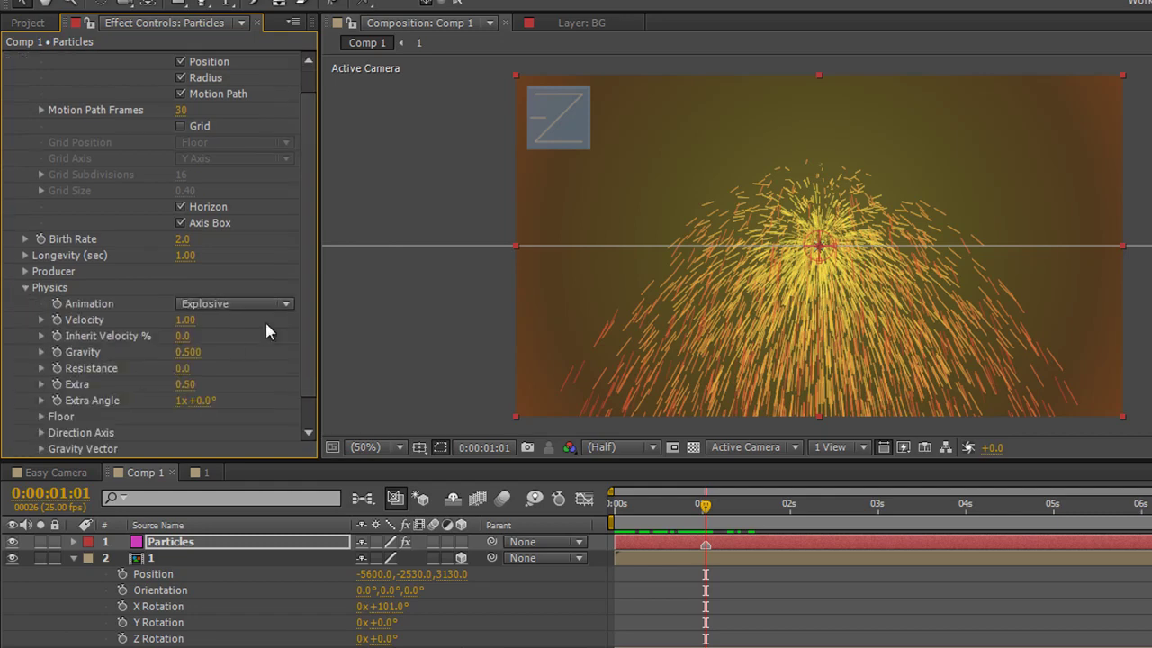
pyautogui.moveTo(308, 235); pyautogui.dragTo(308, 336)
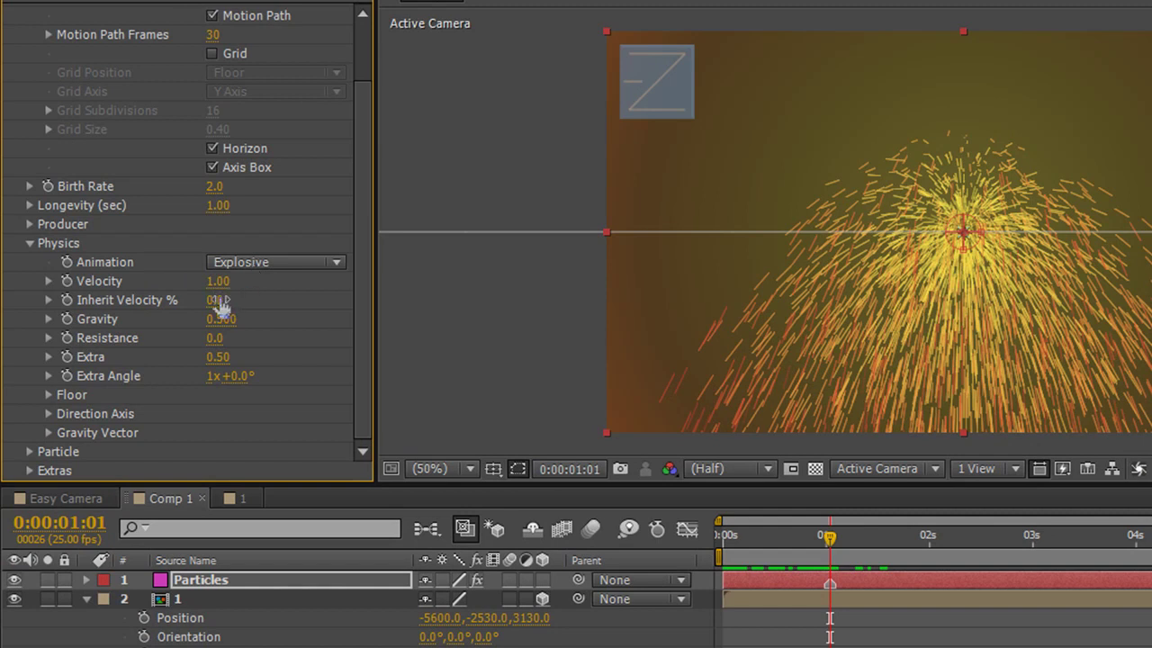
pyautogui.click(216, 282)
pyautogui.write('0')
pyautogui.press('Return')
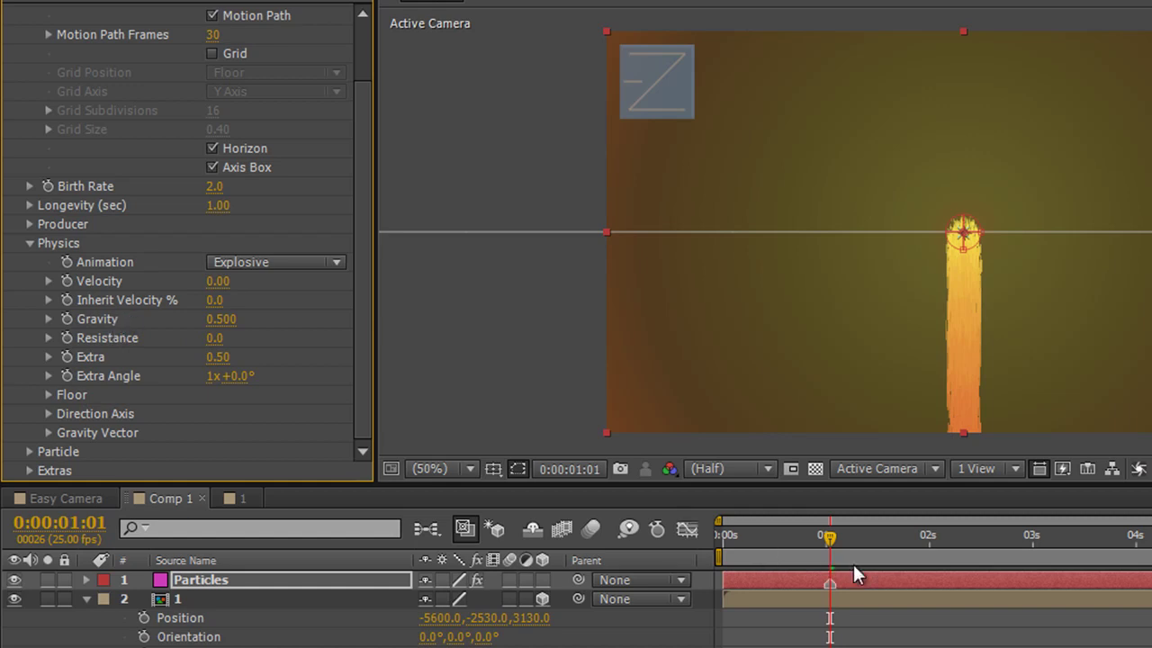
pyautogui.moveTo(829, 540)
pyautogui.mouseDown()
pyautogui.moveTo(708, 542)
pyautogui.moveTo(829, 561)
pyautogui.mouseUp()
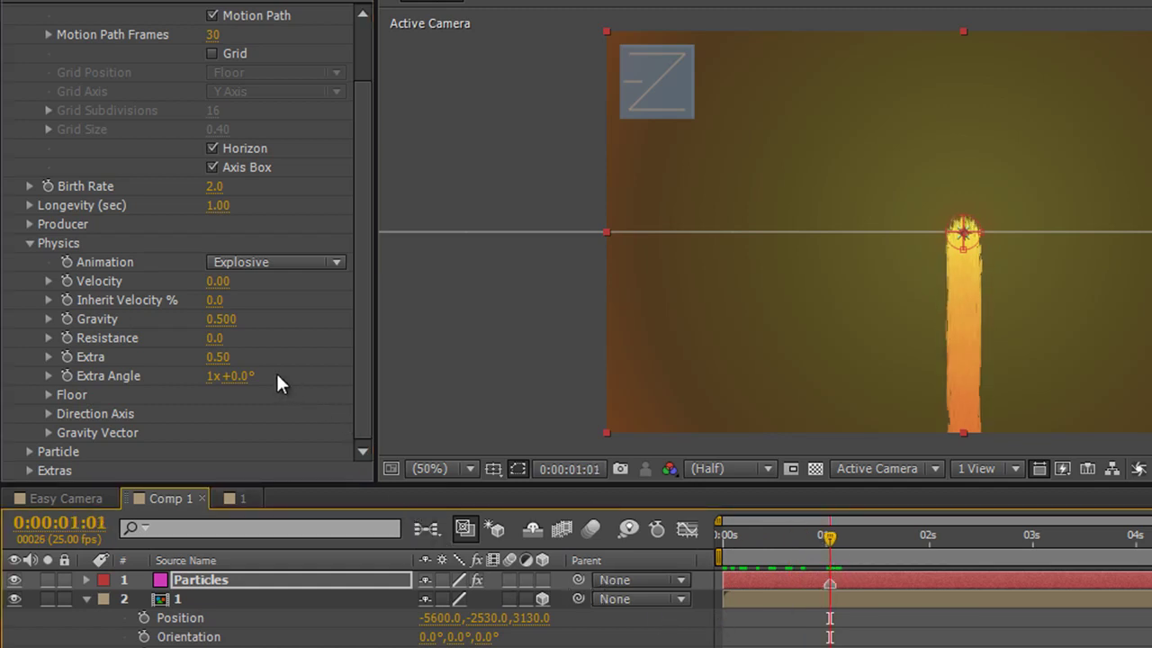
# Set Gravity to 0 and scrub the timeline to confirm the particles stay put
pyautogui.click(225, 321)
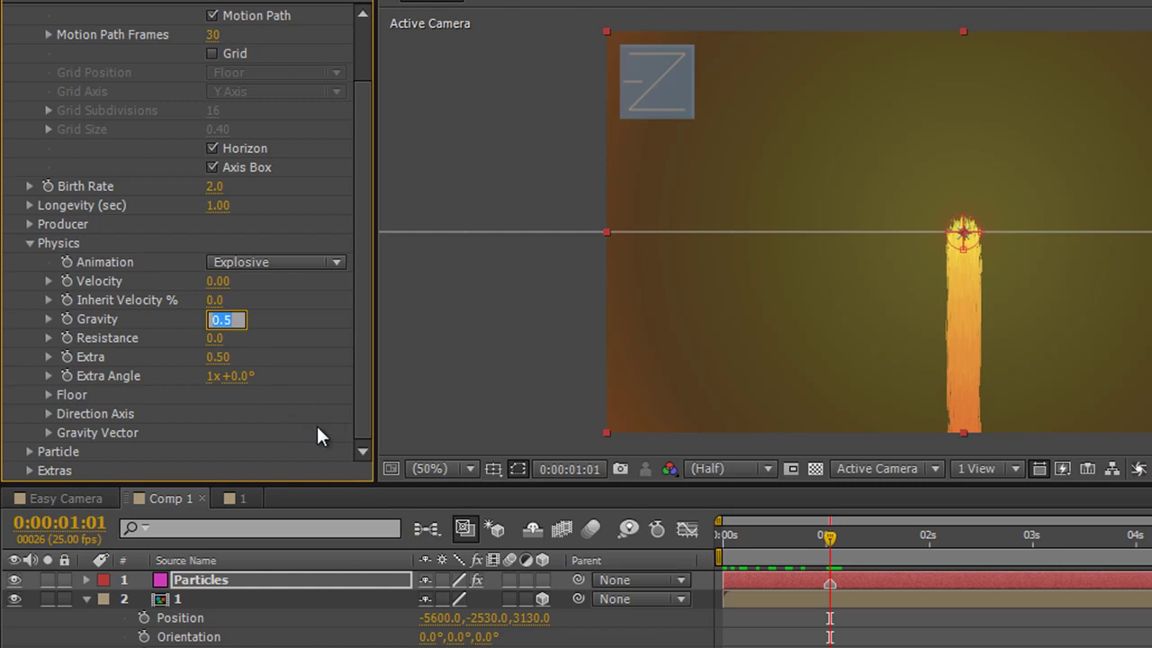
pyautogui.write('0')
pyautogui.press('Return')
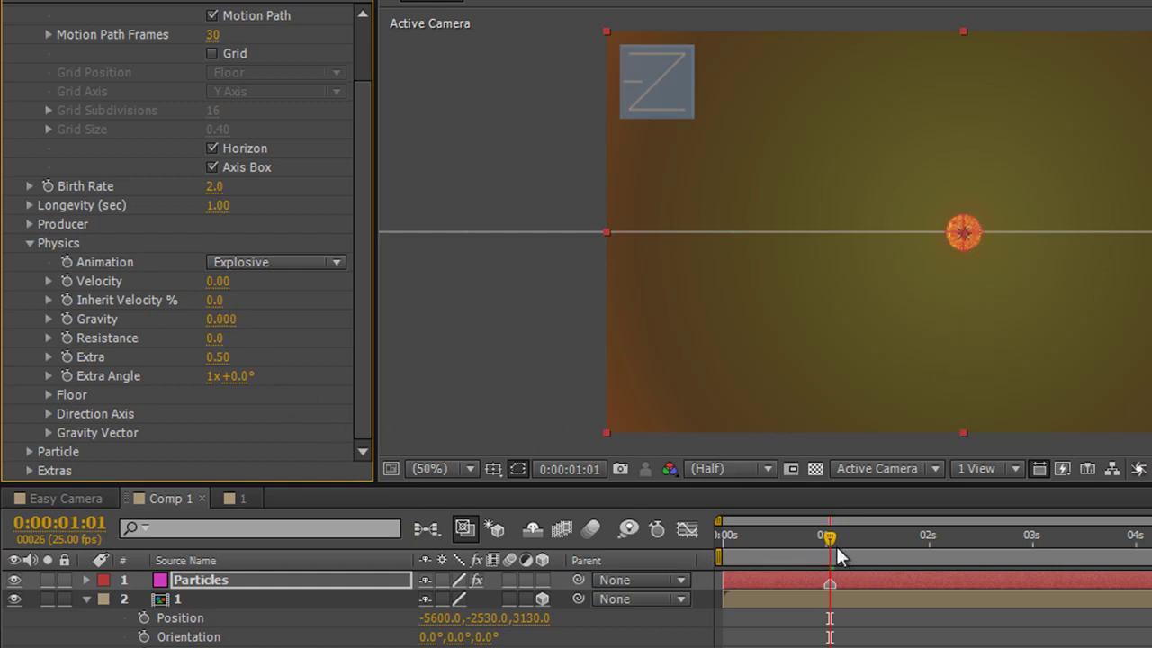
pyautogui.moveTo(836, 555); pyautogui.dragTo(830, 594)
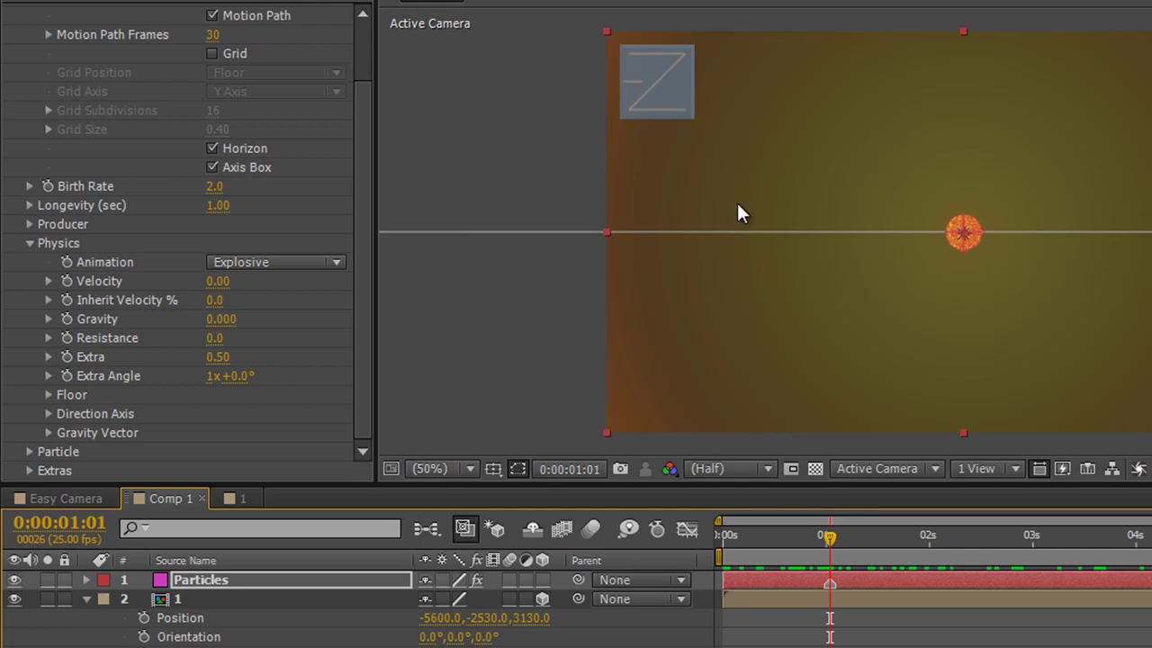
# Set particle Longevity to 13 seconds and preview the particles accumulating over time
pyautogui.moveTo(359, 230); pyautogui.dragTo(355, 142)
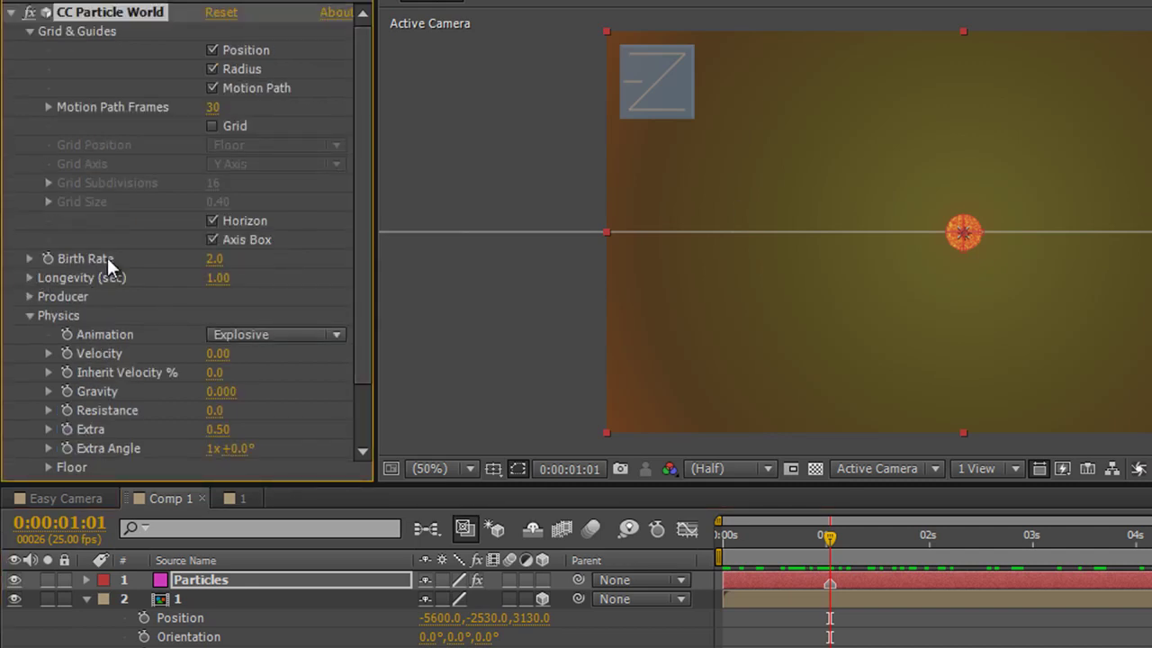
pyautogui.click(219, 279)
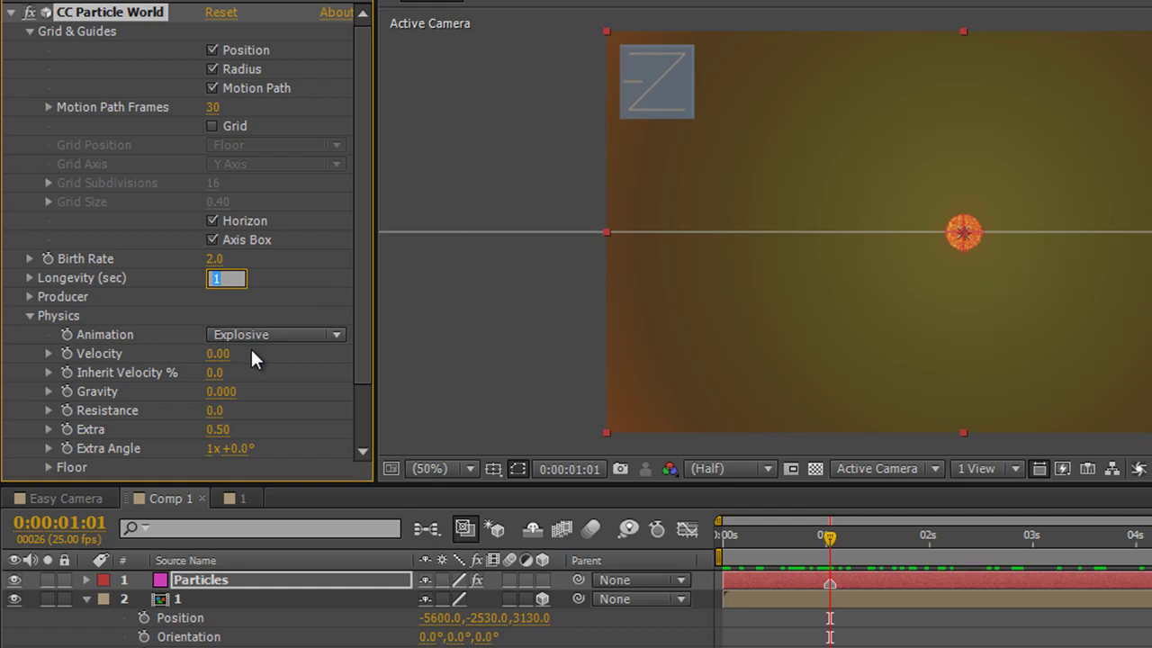
pyautogui.write('13')
pyautogui.press('Return')
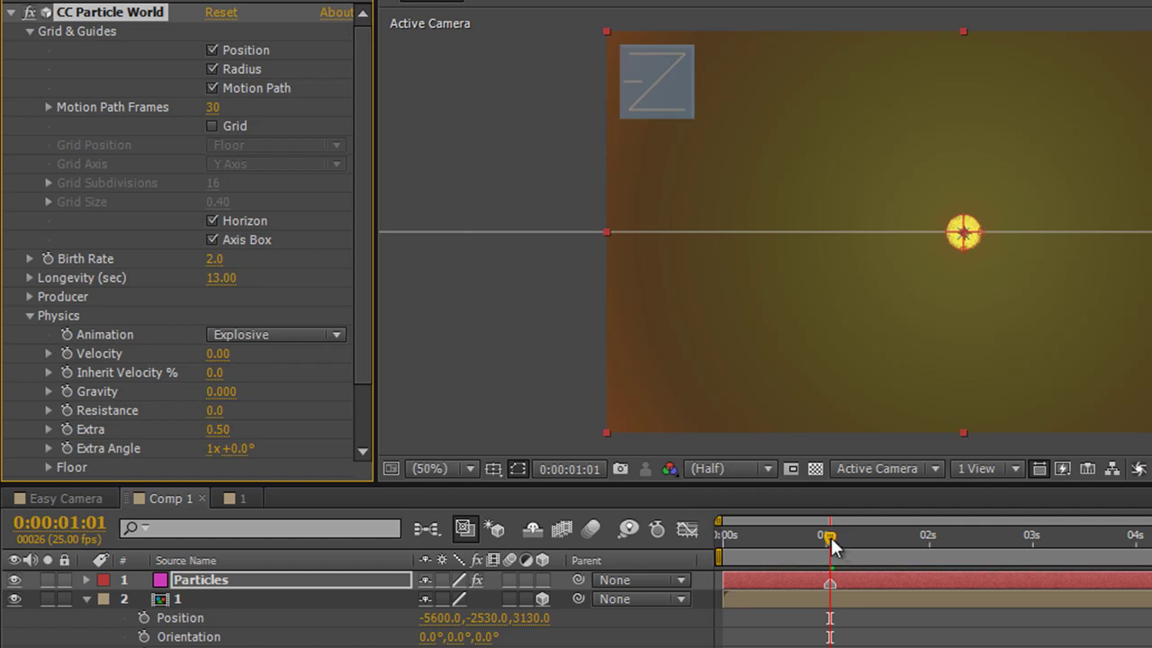
pyautogui.moveTo(831, 537); pyautogui.dragTo(1151, 558)
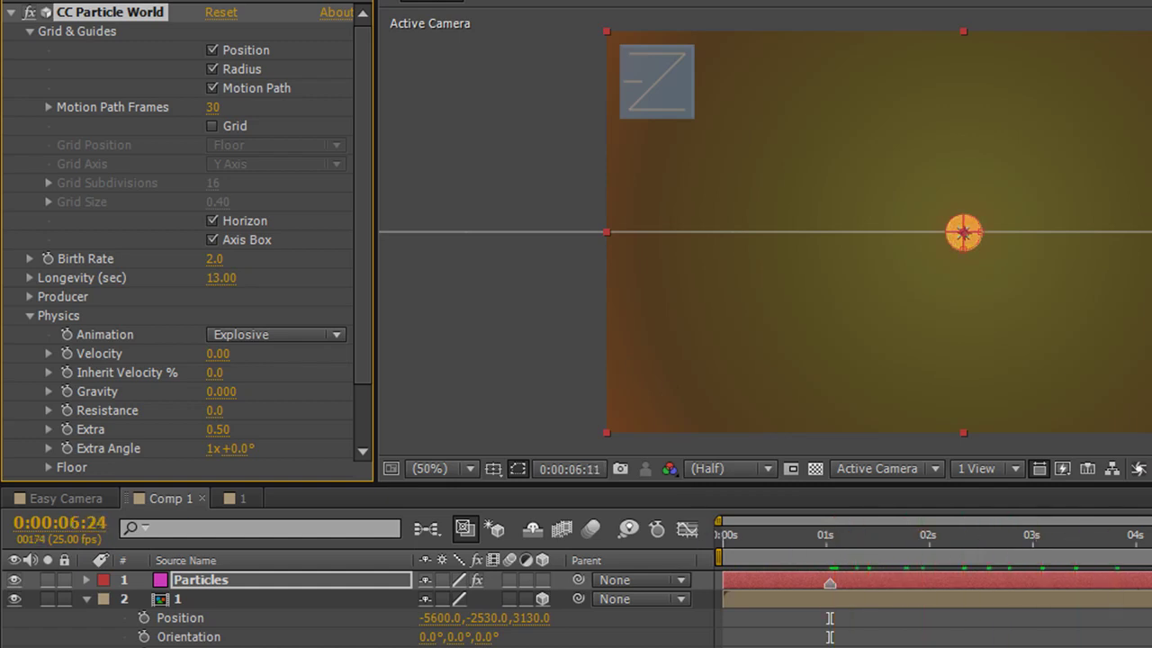
pyautogui.press('space')
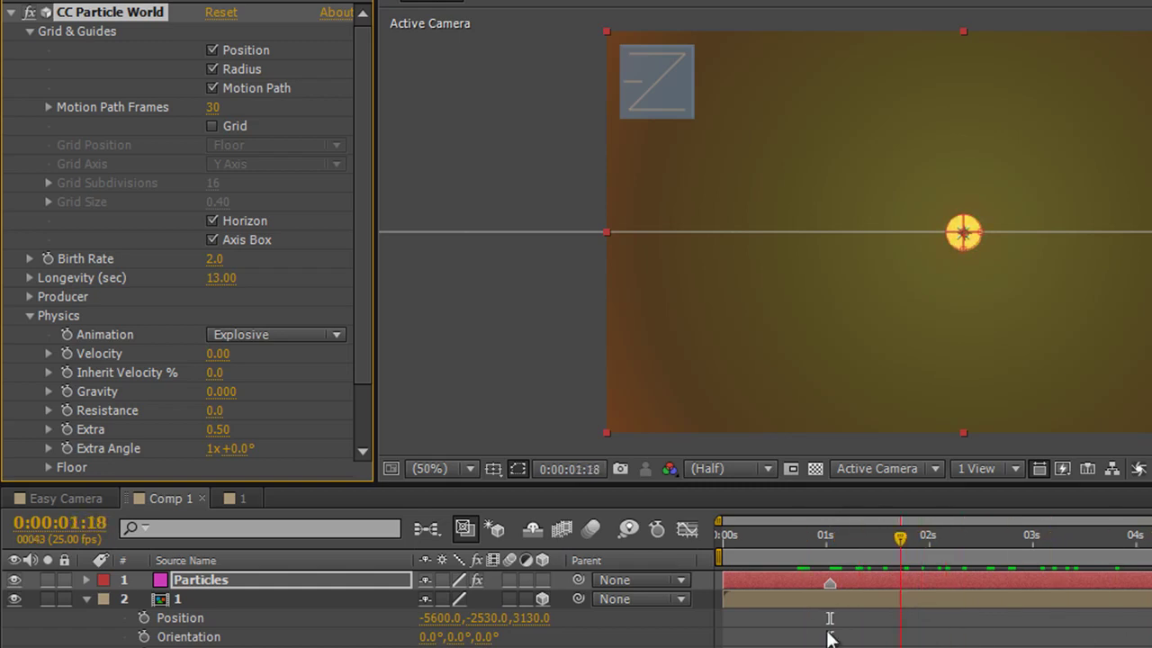
pyautogui.press('space')
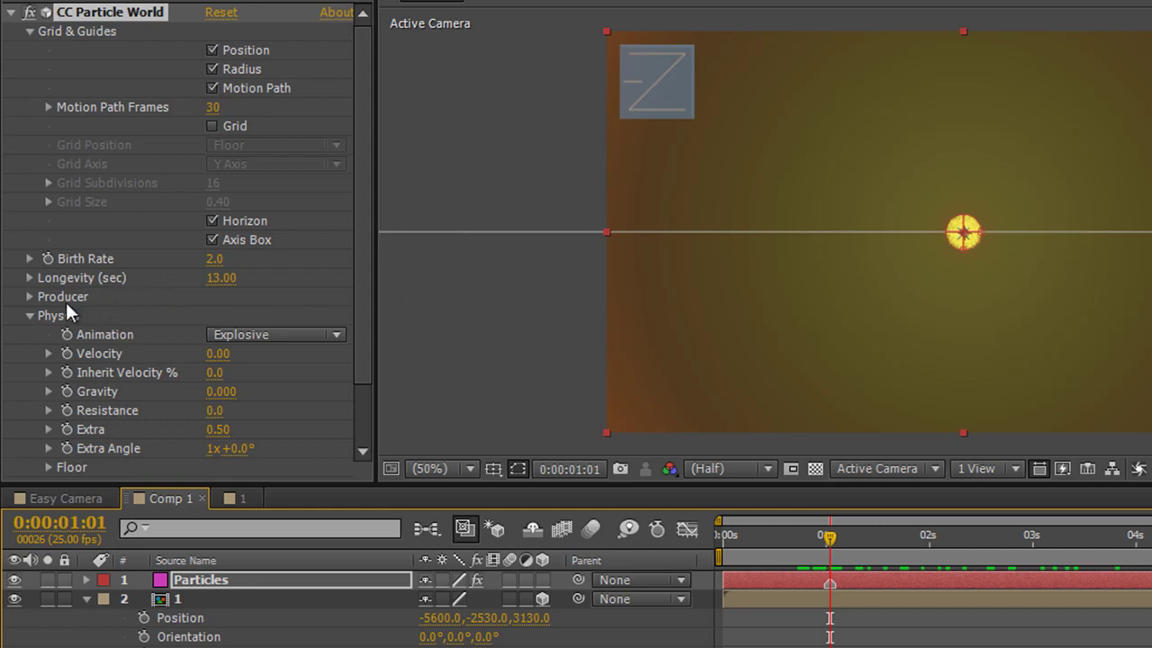
# Expand Producer and scrub the emitter radii to X 0.345, Y 0.195, Z 0.765
pyautogui.click(30, 296)
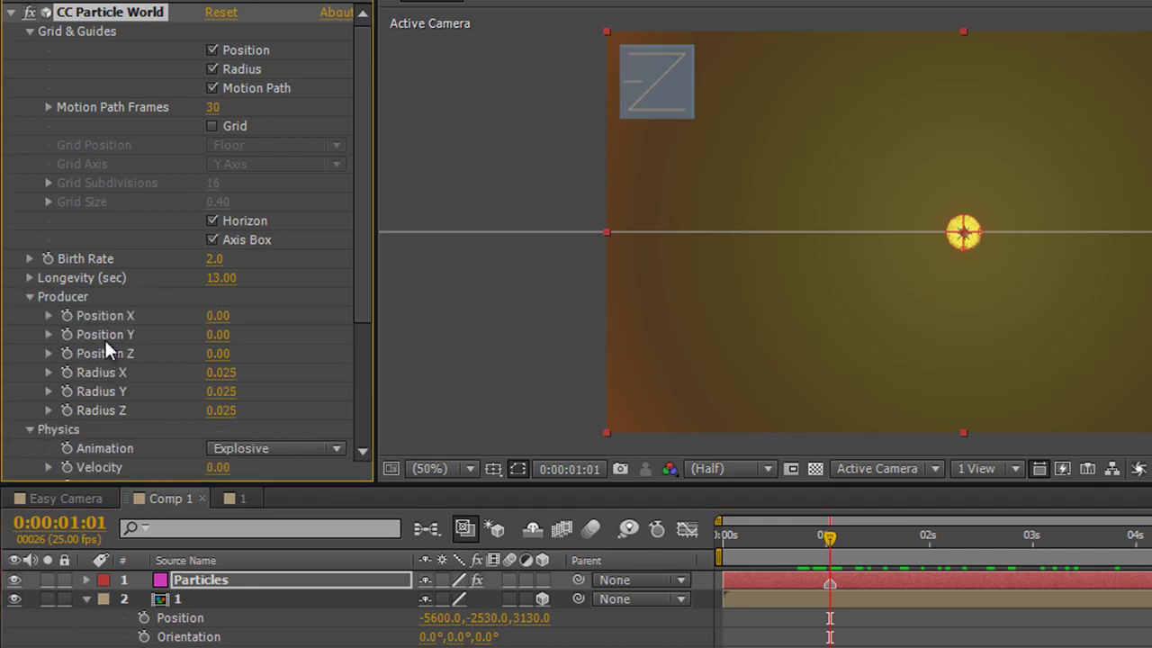
pyautogui.scroll(-4, 137, 311)
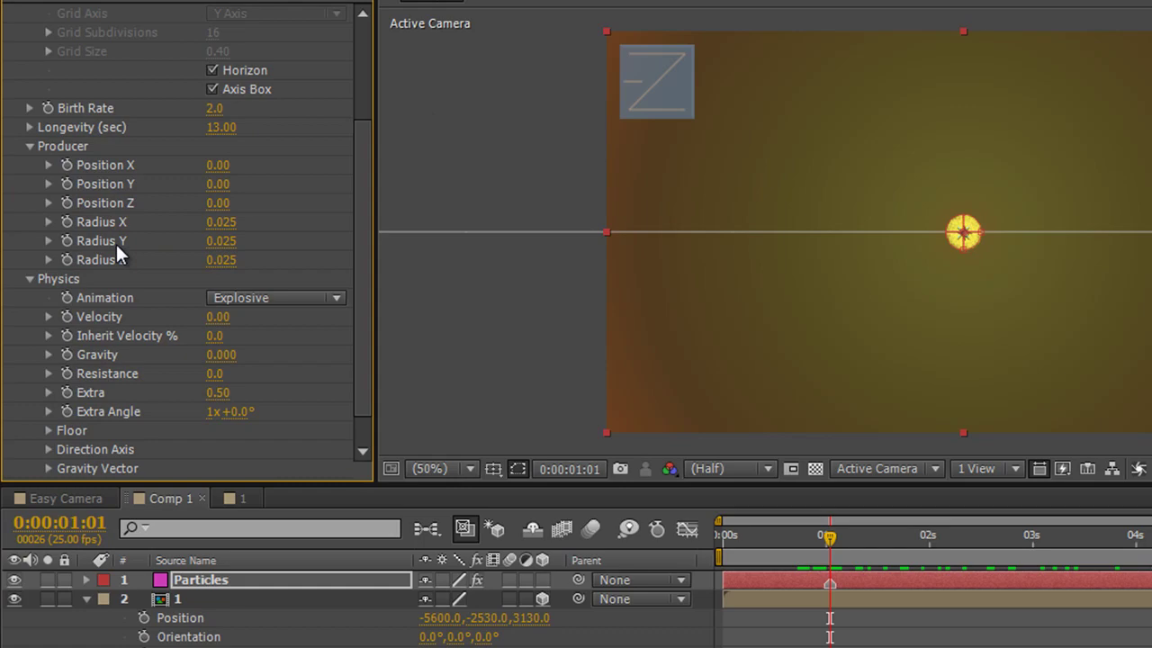
pyautogui.moveTo(218, 224)
pyautogui.mouseDown()
pyautogui.moveTo(269, 227)
pyautogui.moveTo(232, 242)
pyautogui.mouseUp()
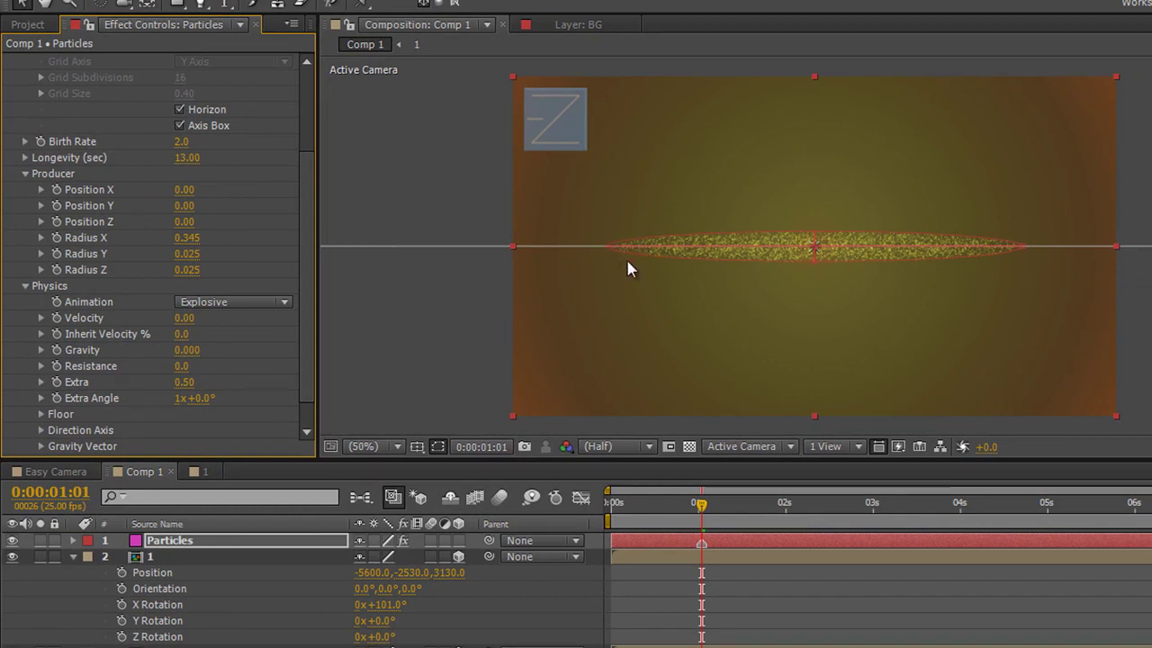
pyautogui.moveTo(187, 254); pyautogui.dragTo(276, 282)
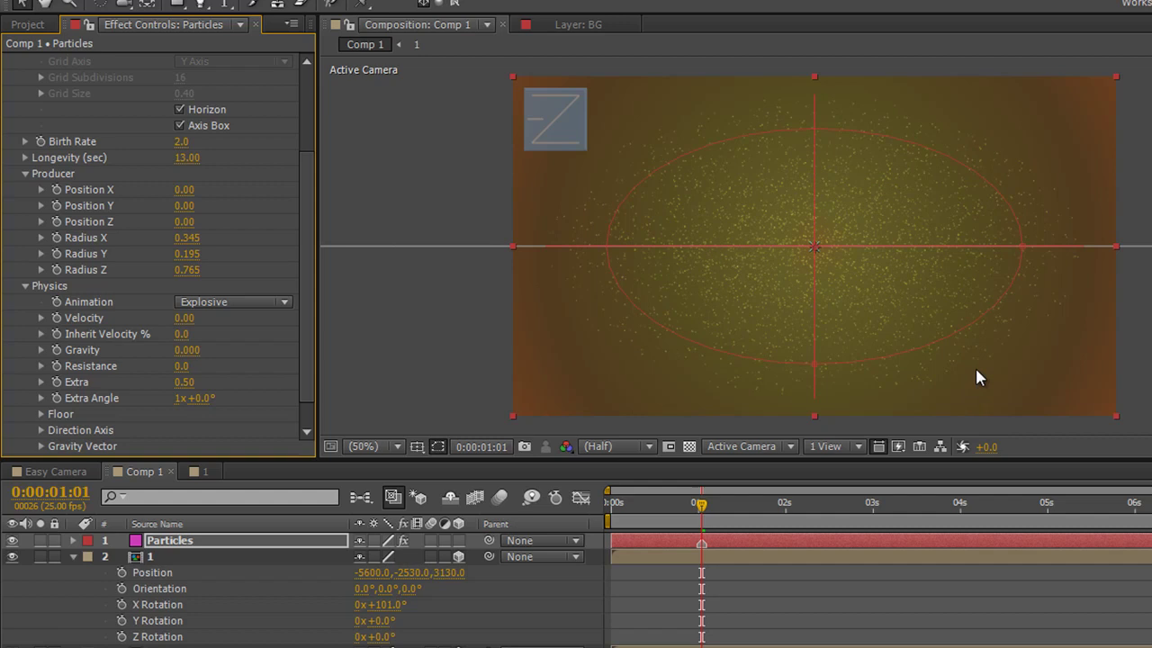
pyautogui.click(787, 447)
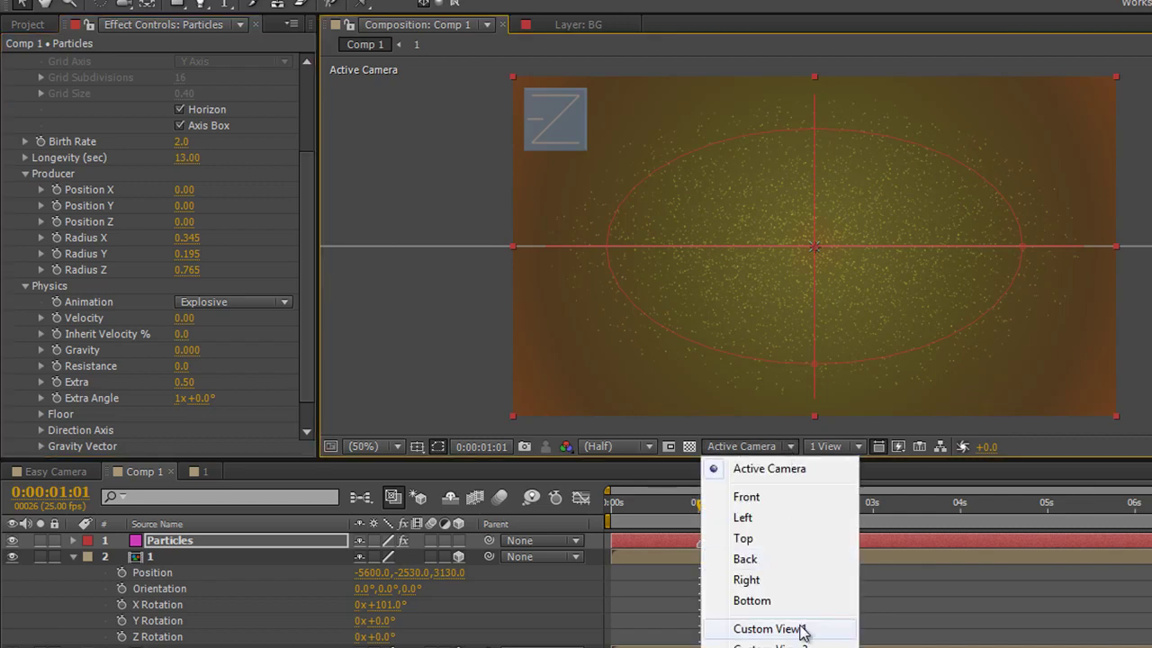
# In Custom View 1, scrub emitter radii to 11.525, 7.335, 7.505 and Position X to 1.48
pyautogui.click(799, 627)
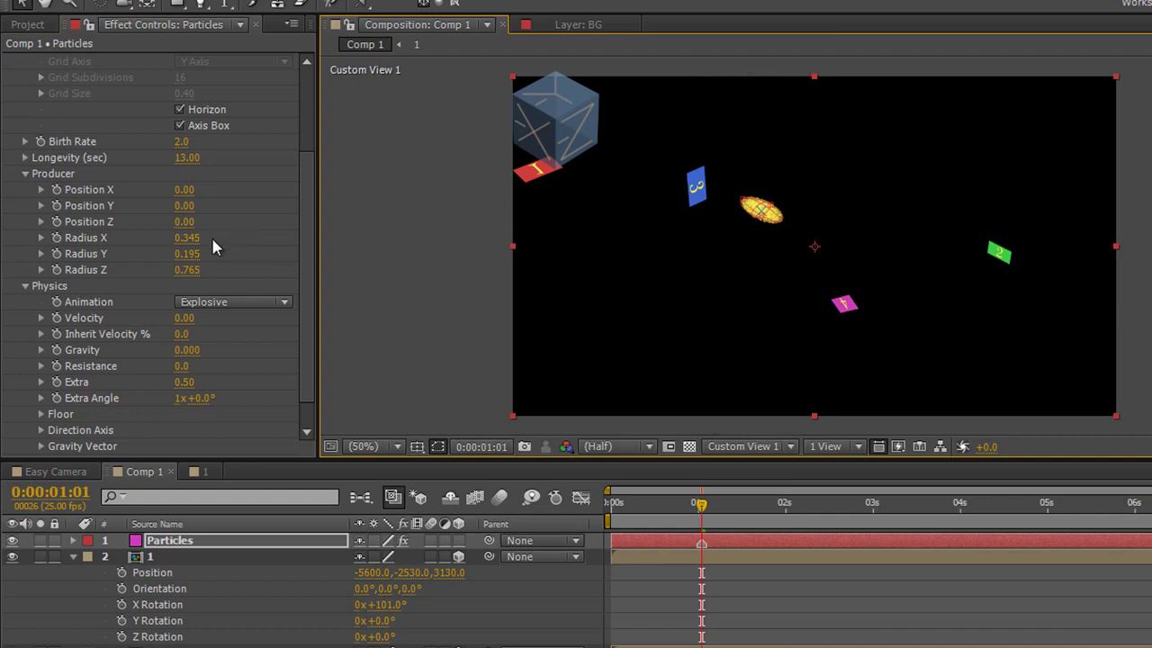
pyautogui.moveTo(186, 238); pyautogui.dragTo(855, 322)
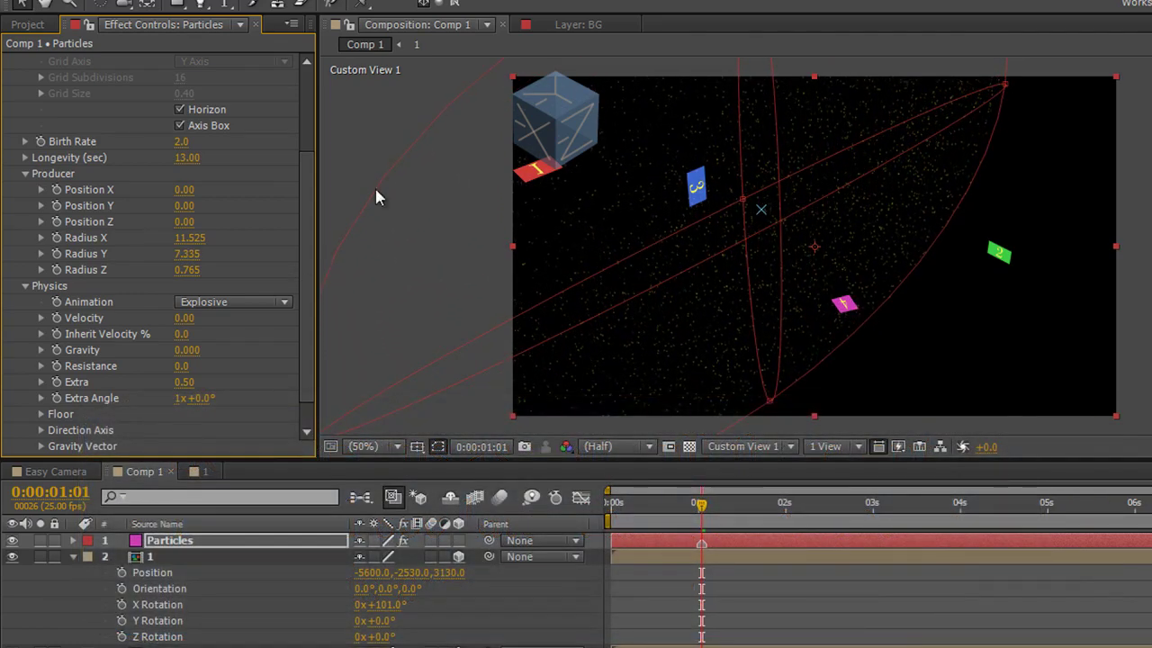
pyautogui.moveTo(186, 269); pyautogui.dragTo(972, 416)
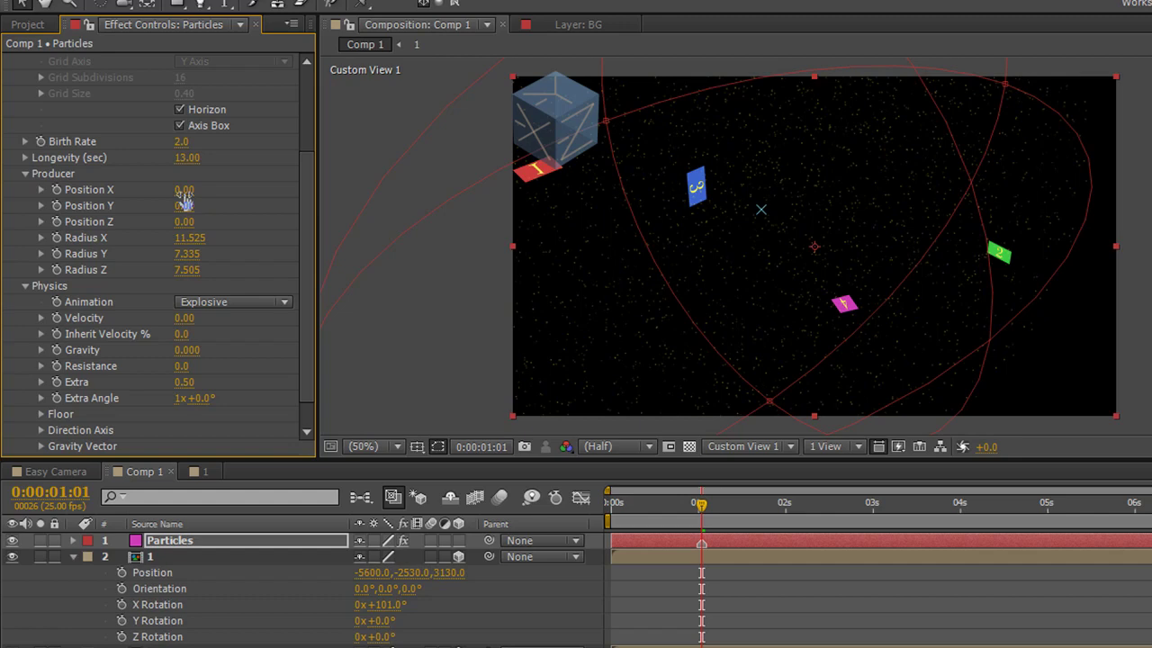
pyautogui.moveTo(184, 190); pyautogui.dragTo(389, 257)
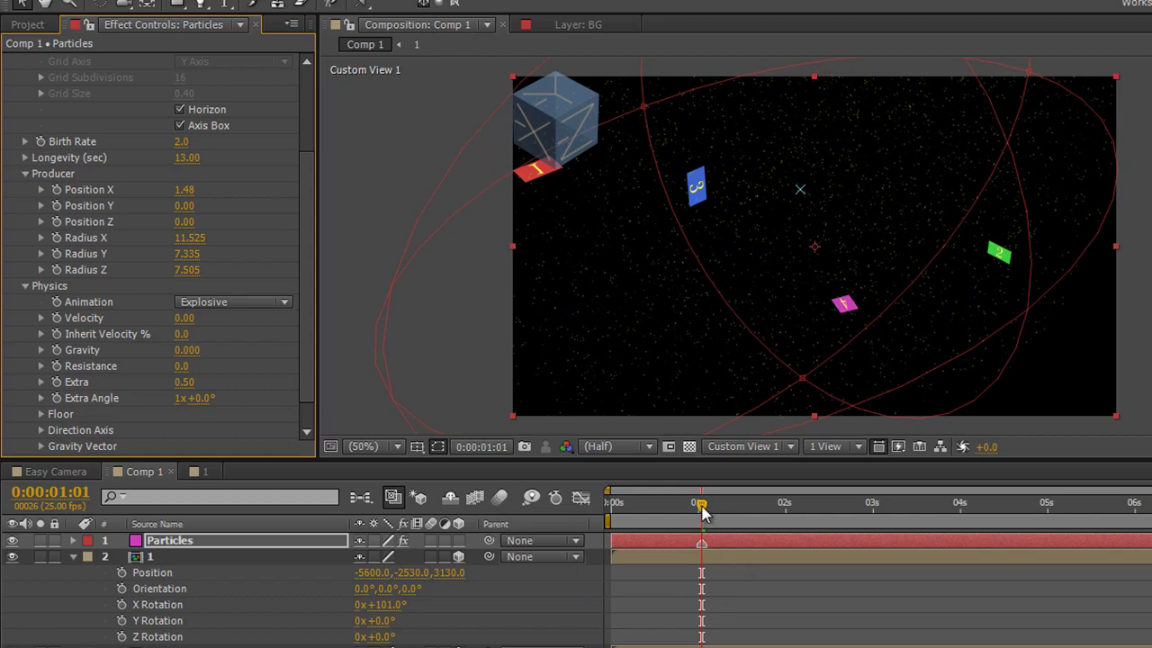
pyautogui.moveTo(702, 512); pyautogui.dragTo(701, 562)
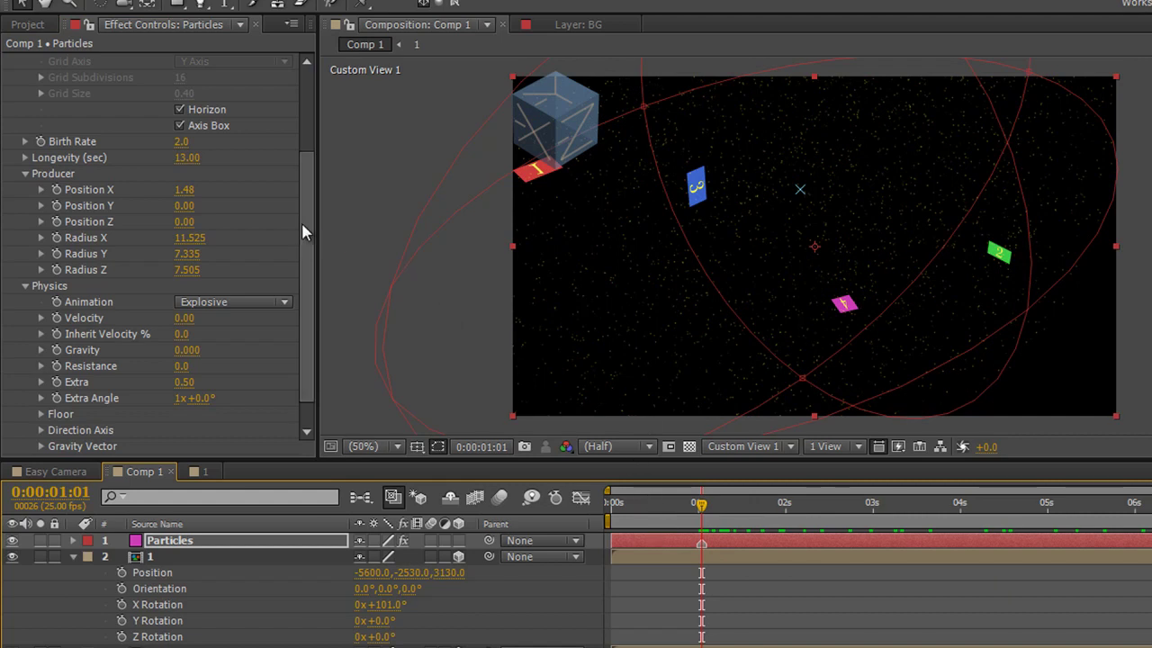
# Expand Particle settings and set Particle Type to Faded Sphere after trying Star and Shaded Sphere
pyautogui.moveTo(308, 232); pyautogui.dragTo(310, 273)
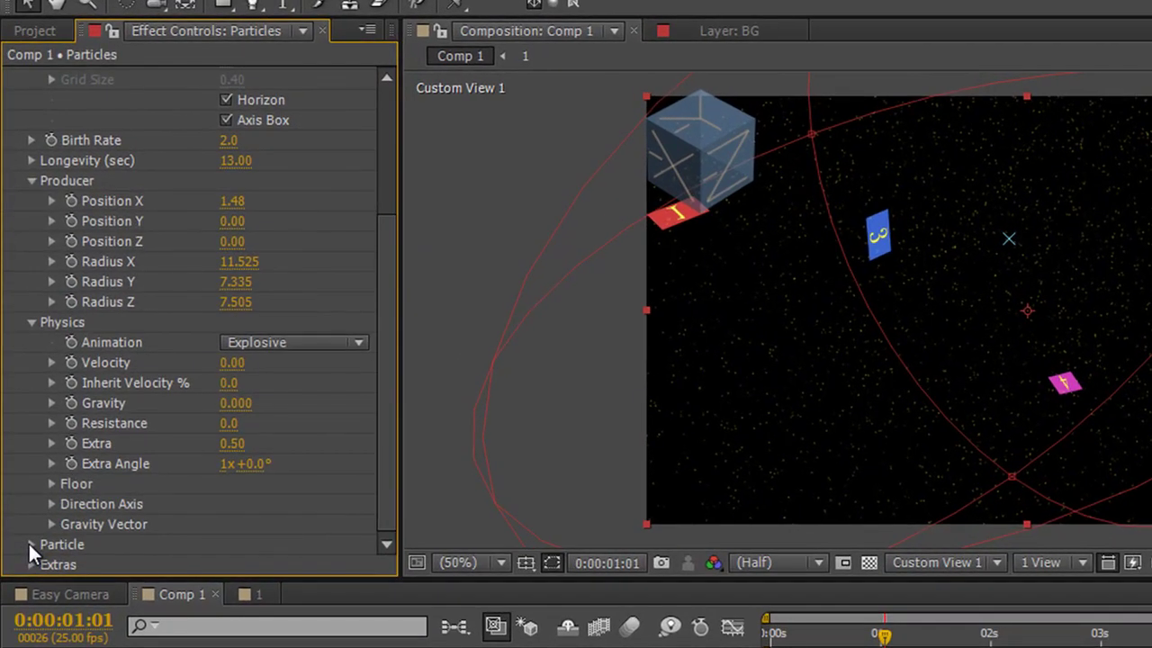
pyautogui.click(25, 432)
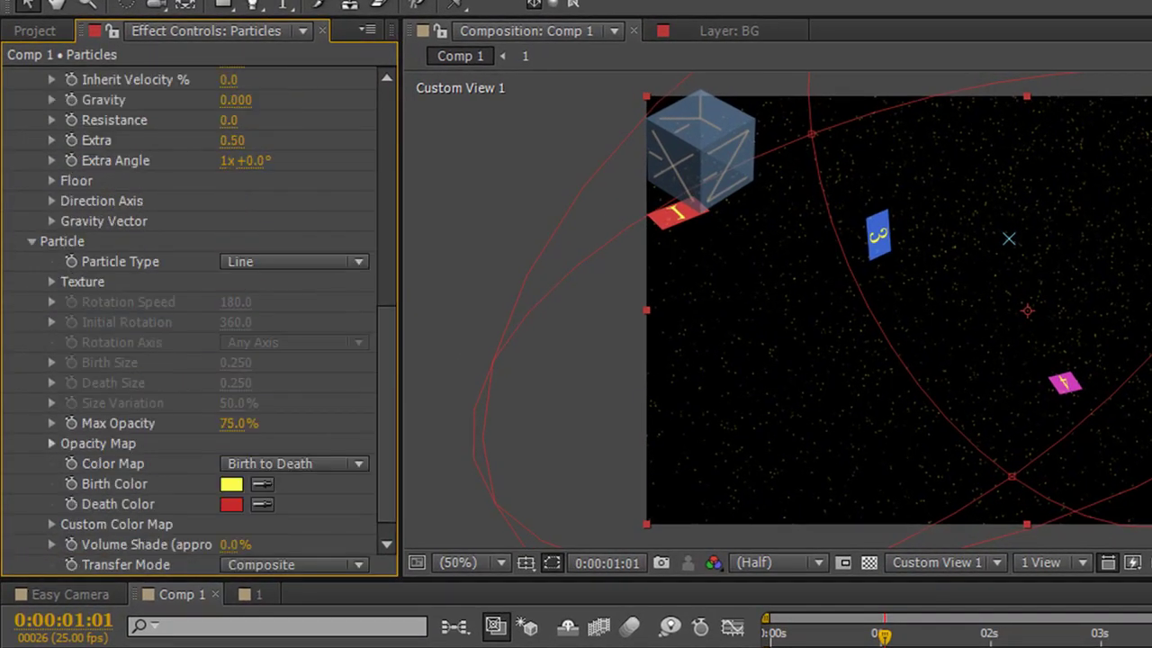
pyautogui.scroll(-1, 390, 373)
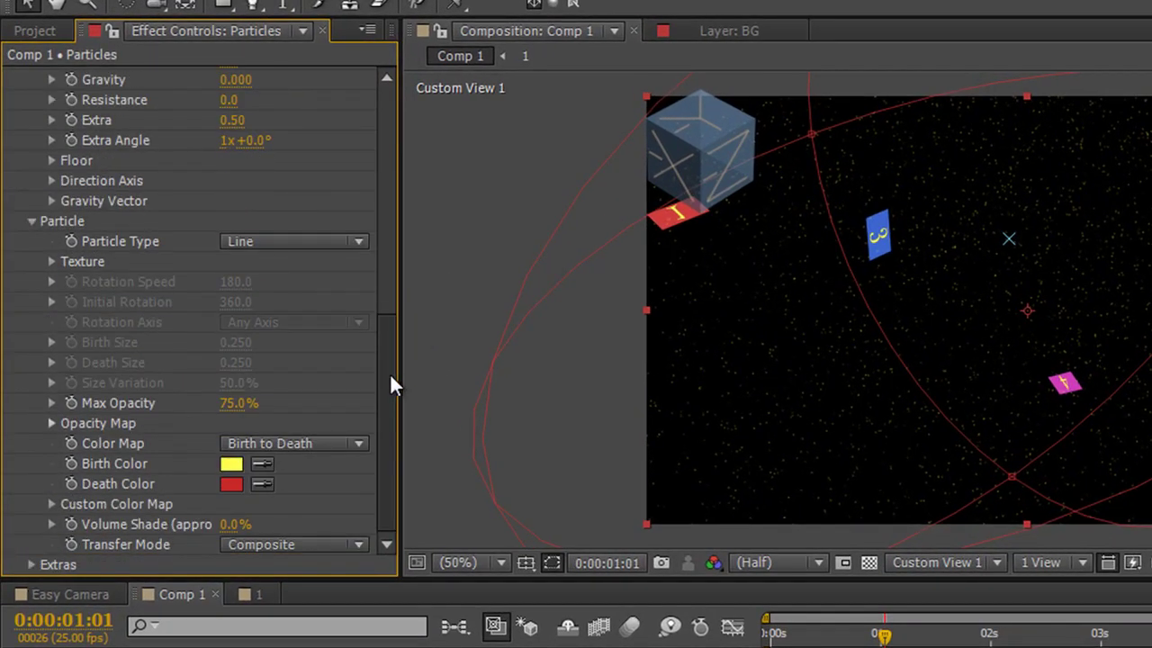
pyautogui.click(342, 241)
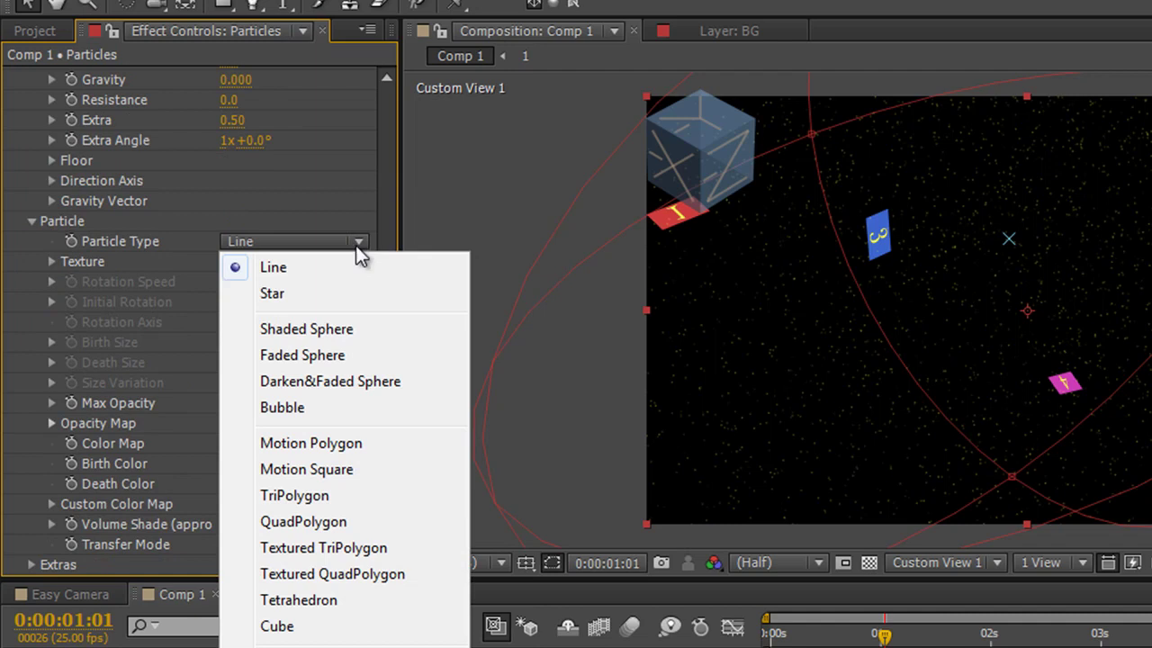
pyautogui.click(288, 293)
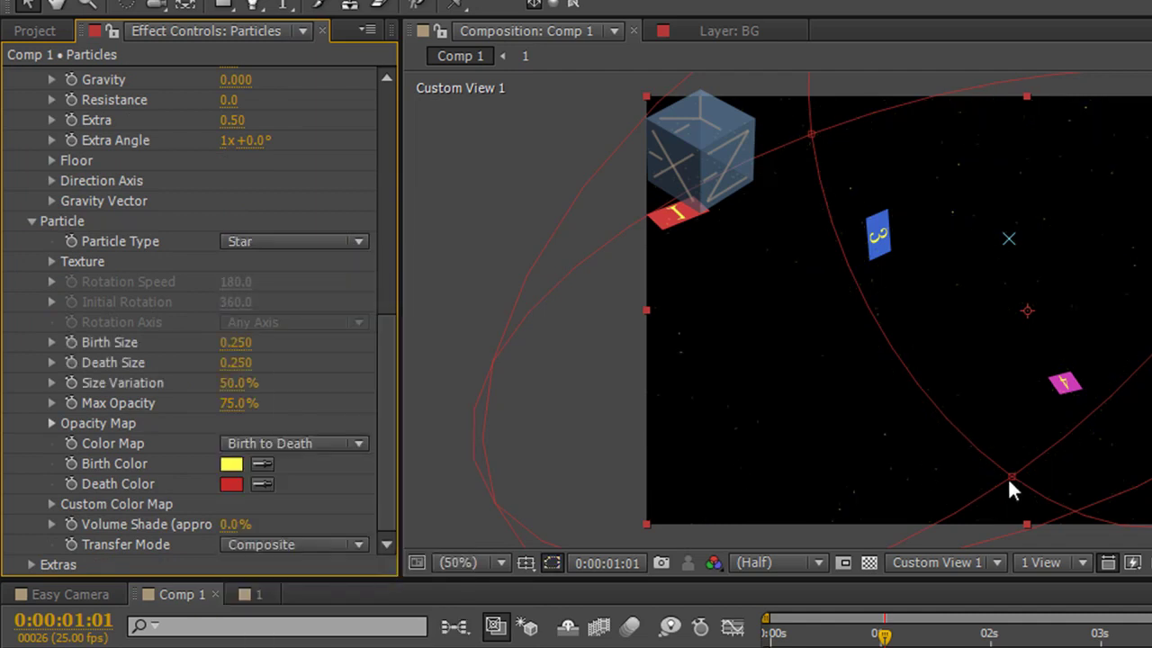
pyautogui.click(357, 243)
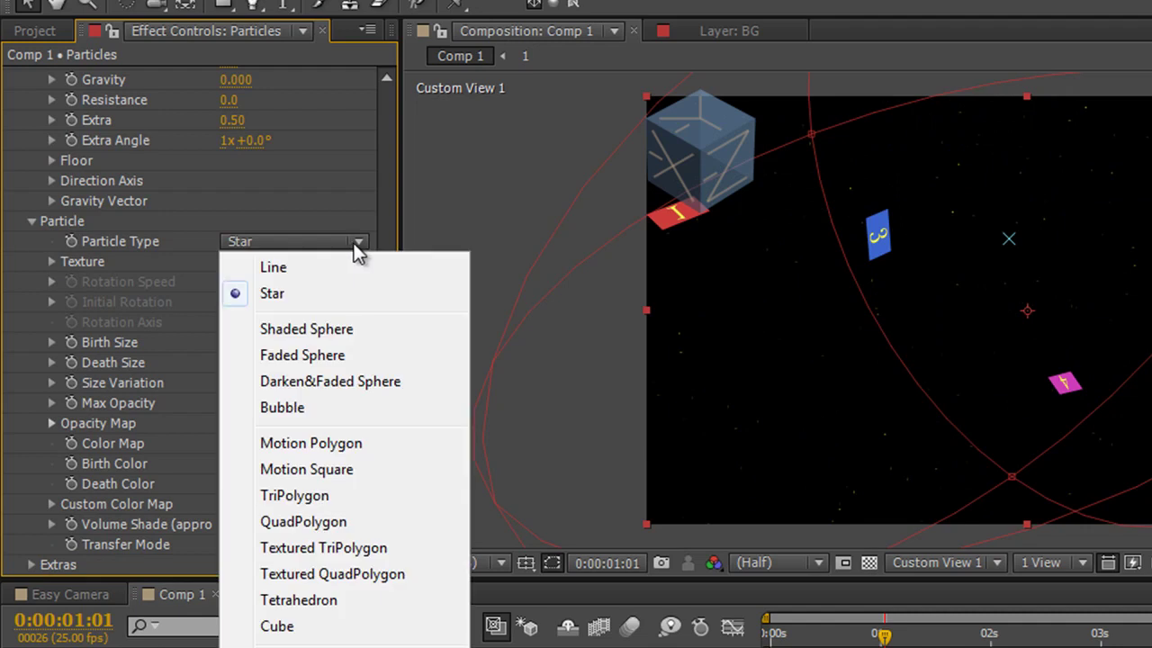
pyautogui.click(341, 335)
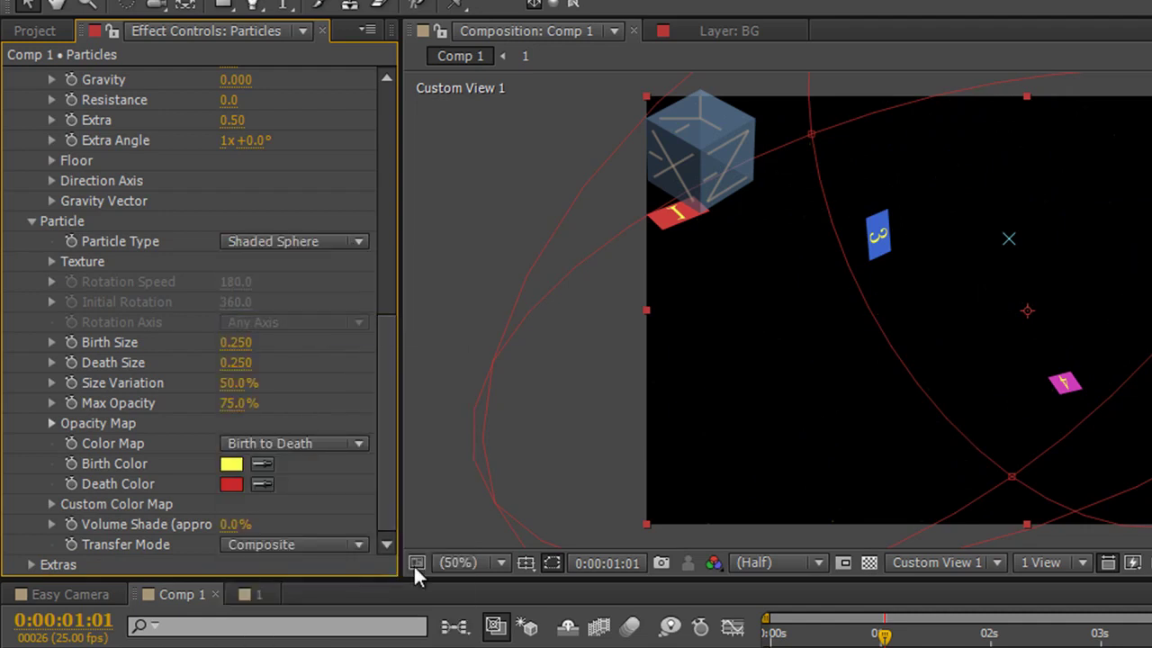
pyautogui.click(356, 244)
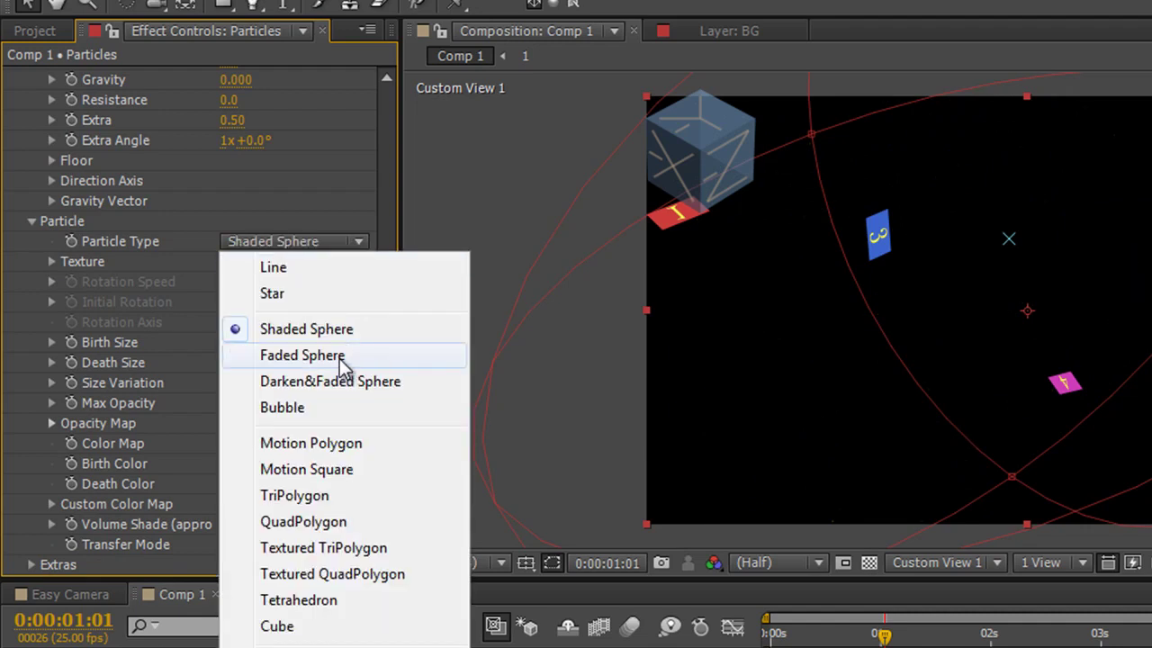
pyautogui.click(344, 358)
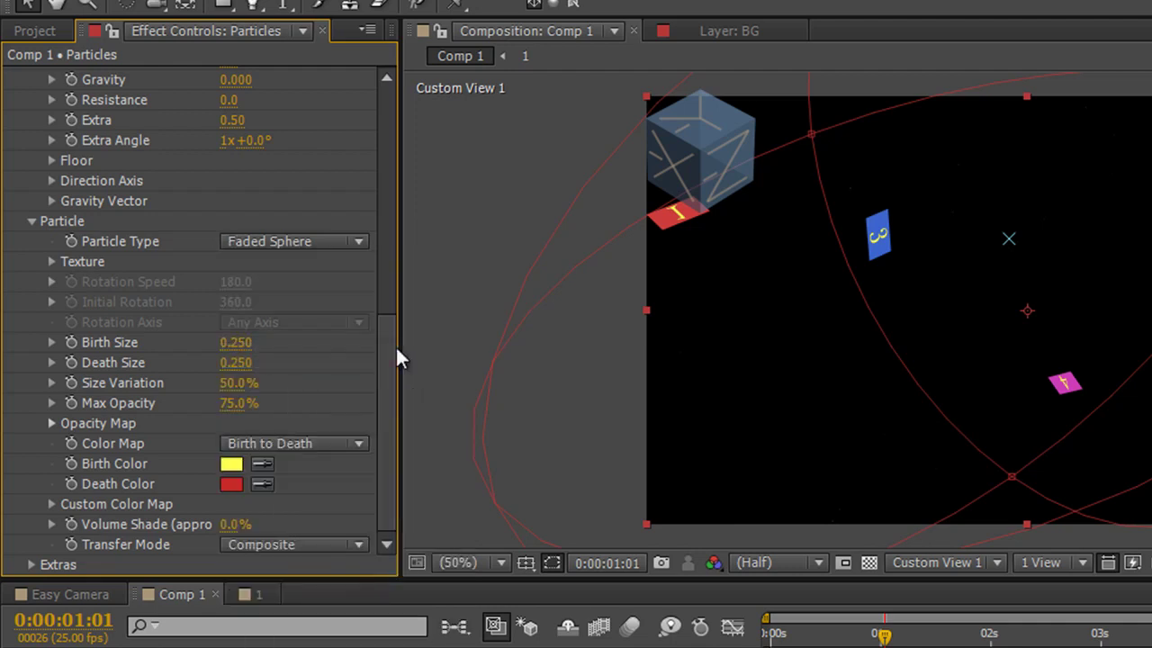
pyautogui.click(350, 250)
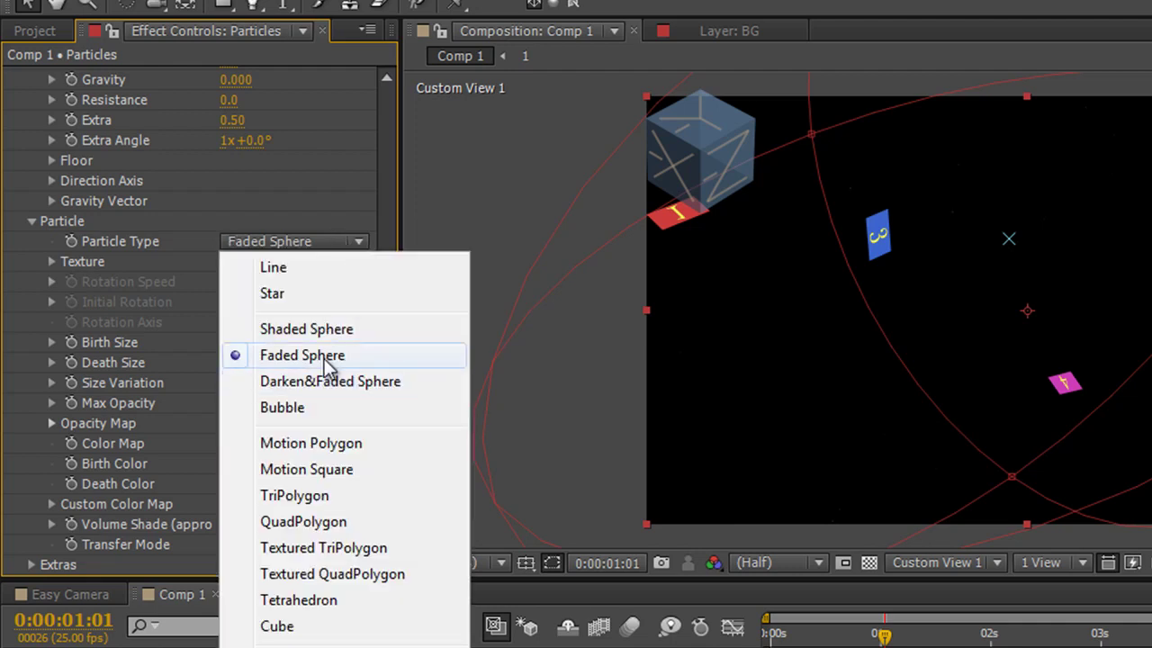
pyautogui.click(336, 356)
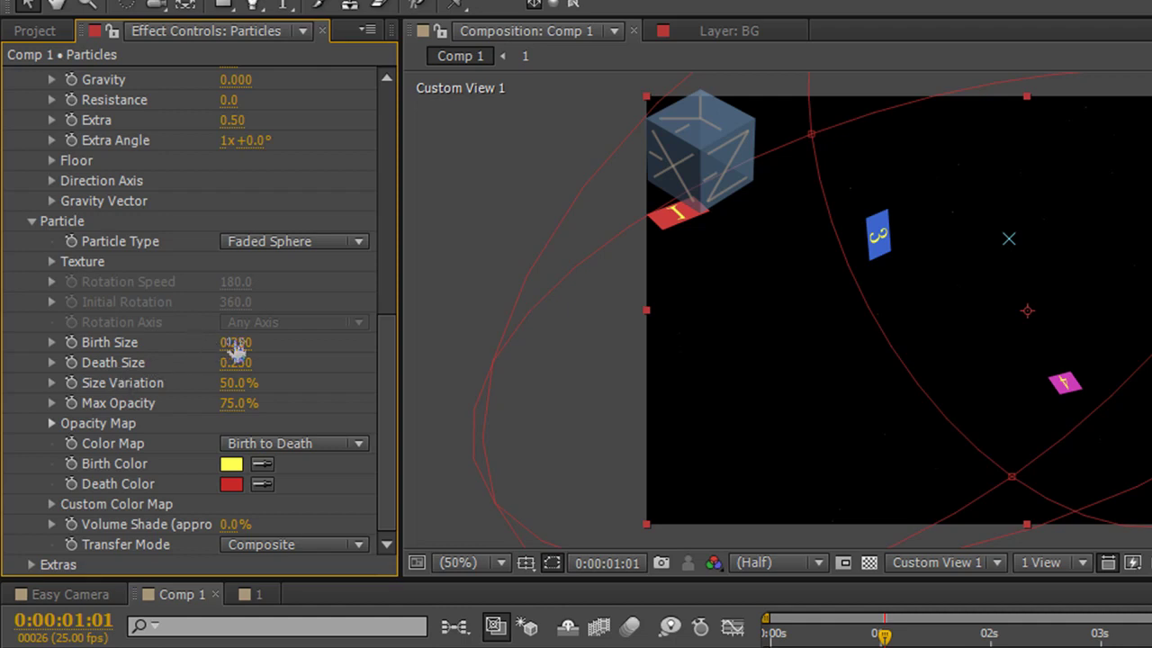
# Scrub Birth Size to 2.420 and enter 2.42 as the Death Size
pyautogui.moveTo(236, 343); pyautogui.dragTo(541, 388)
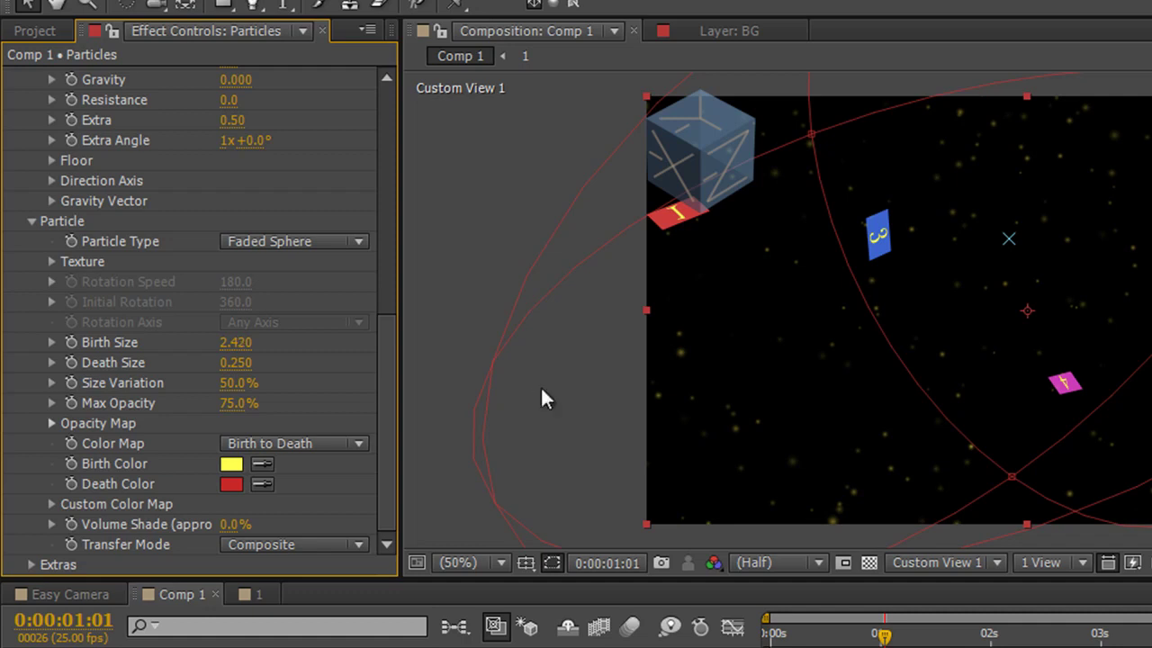
pyautogui.click(236, 364)
pyautogui.write('2.42')
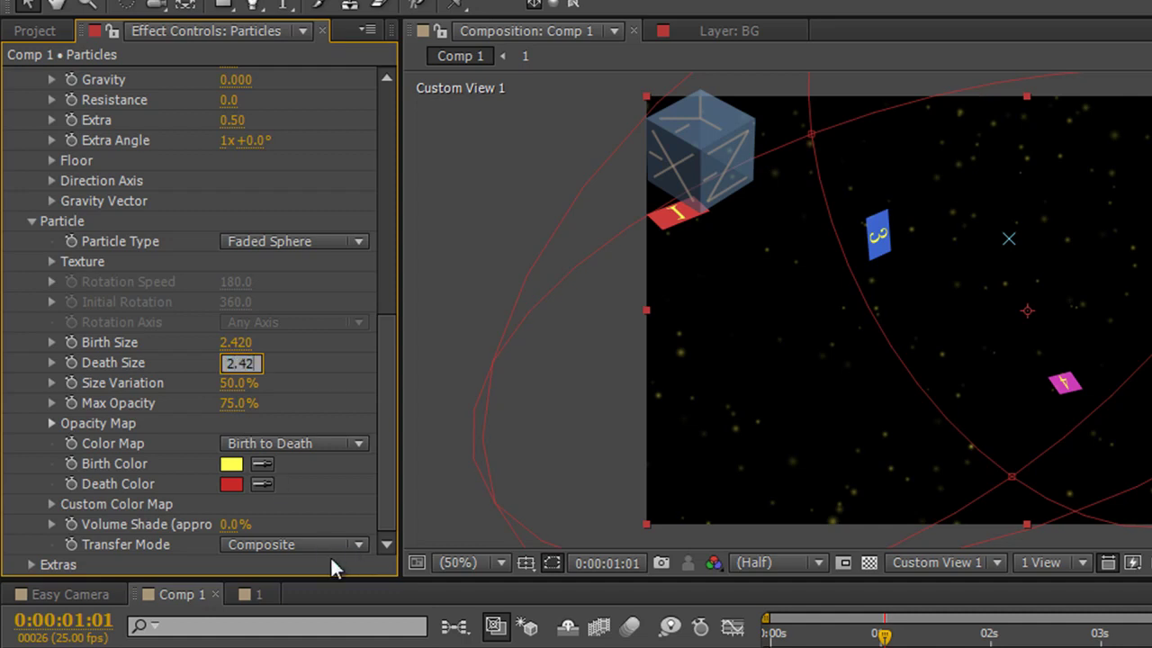
pyautogui.press('Return')
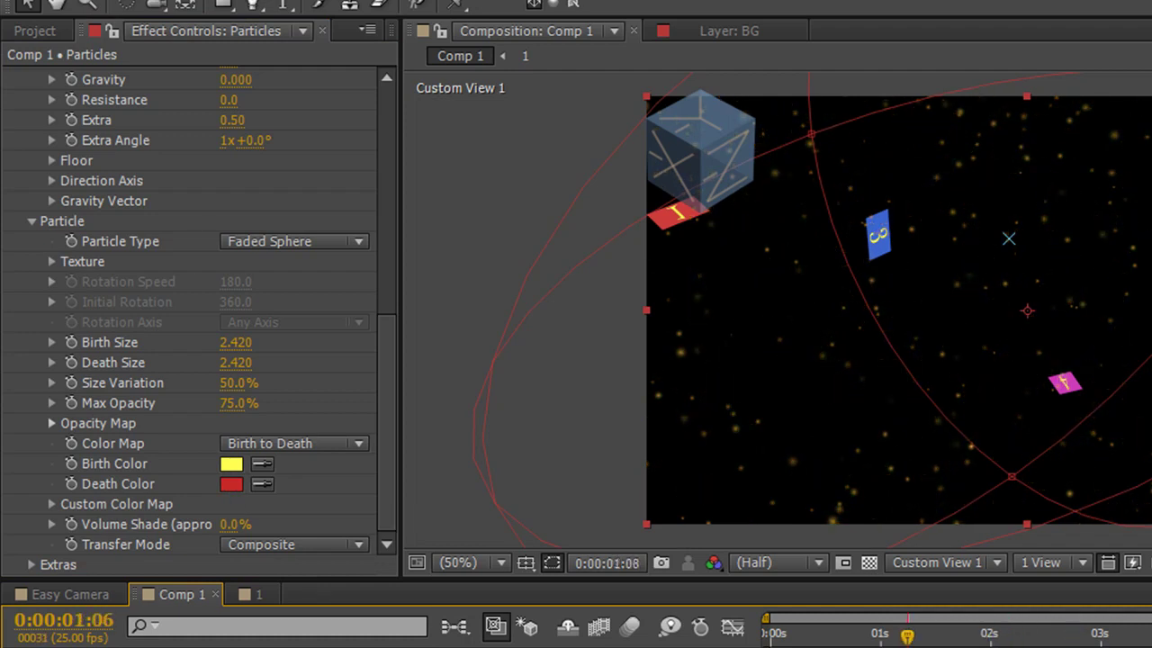
# Sample the yellow Birth Color into Death Color, then preview the particle animation
pyautogui.press('pageup')
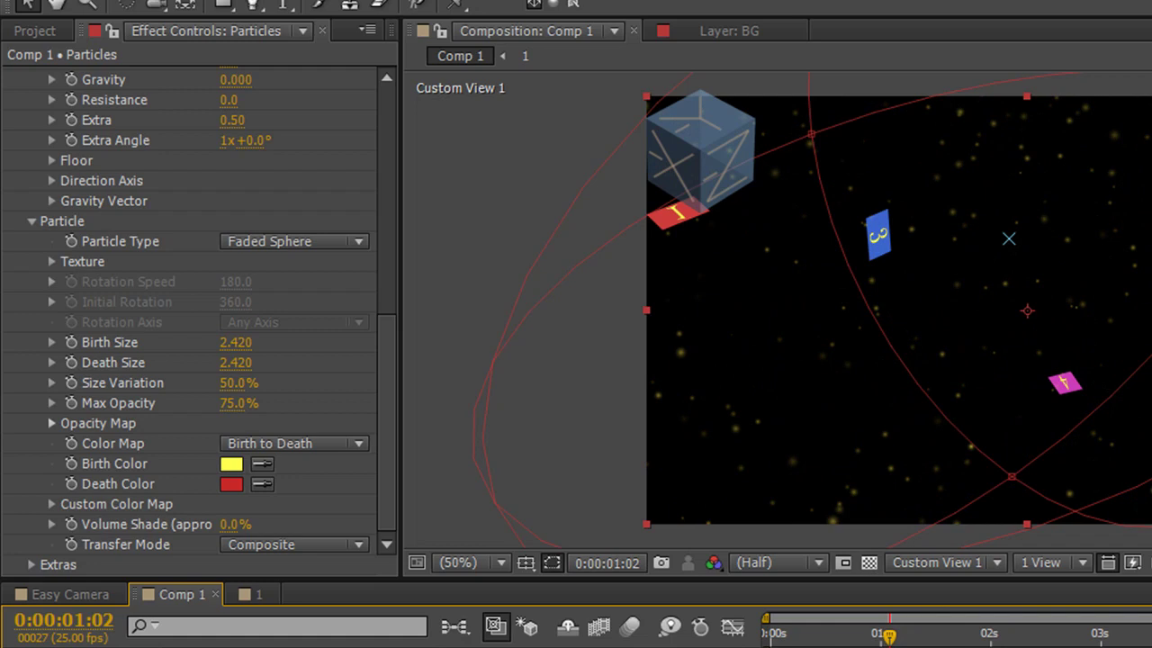
pyautogui.click(262, 484)
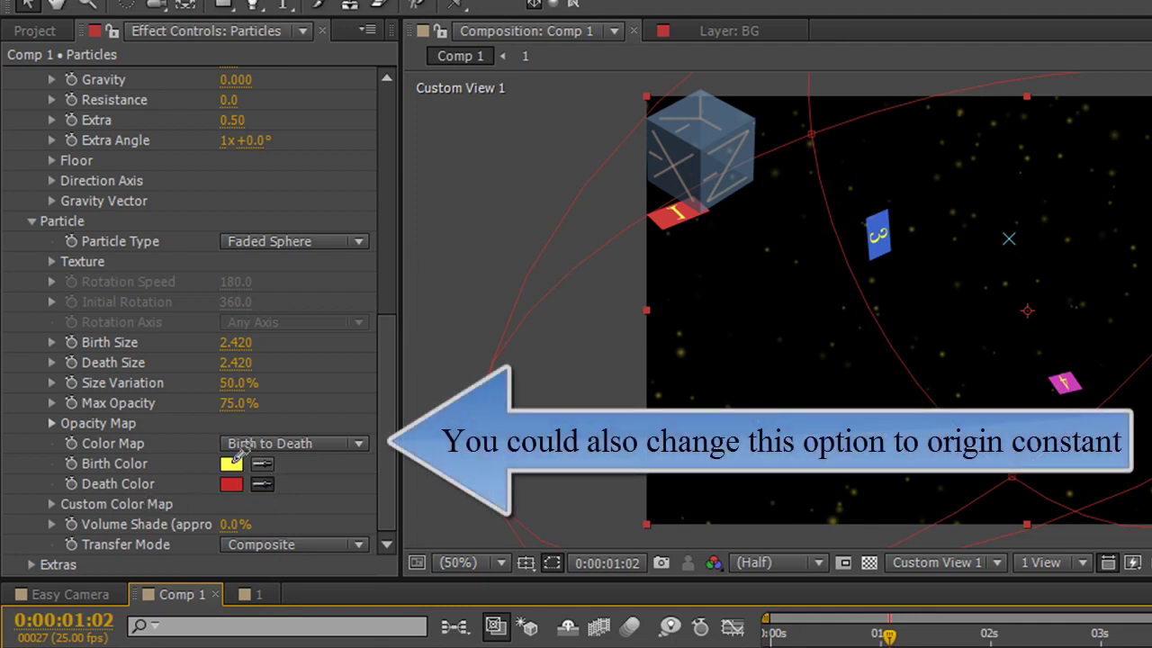
pyautogui.click(233, 463)
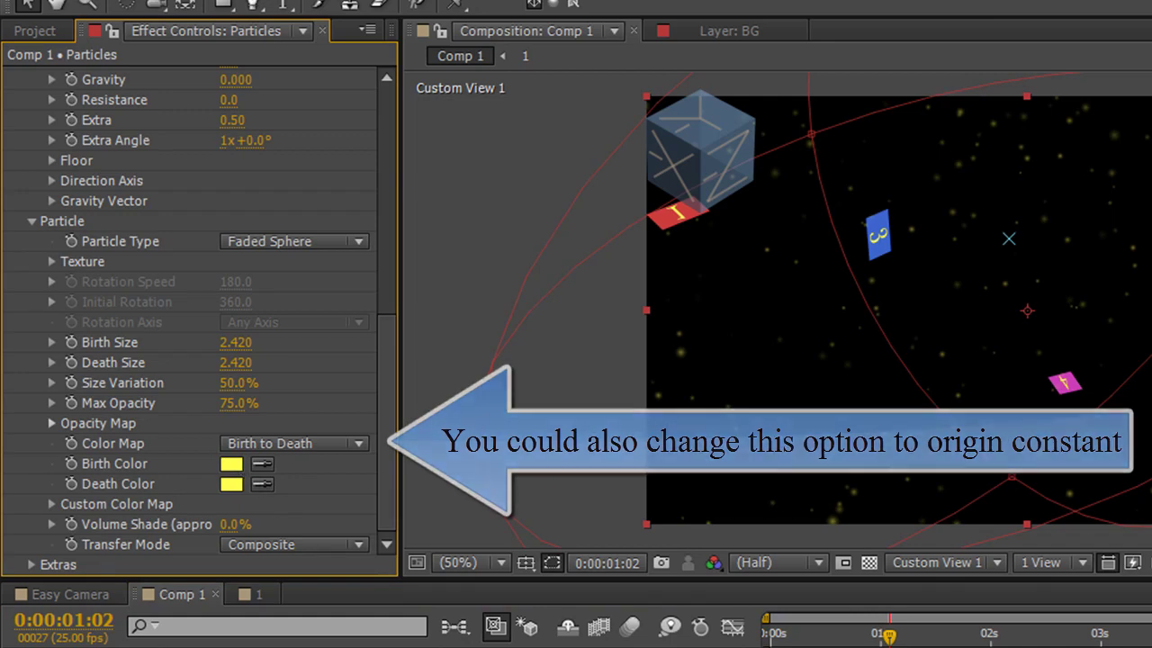
pyautogui.press('space')
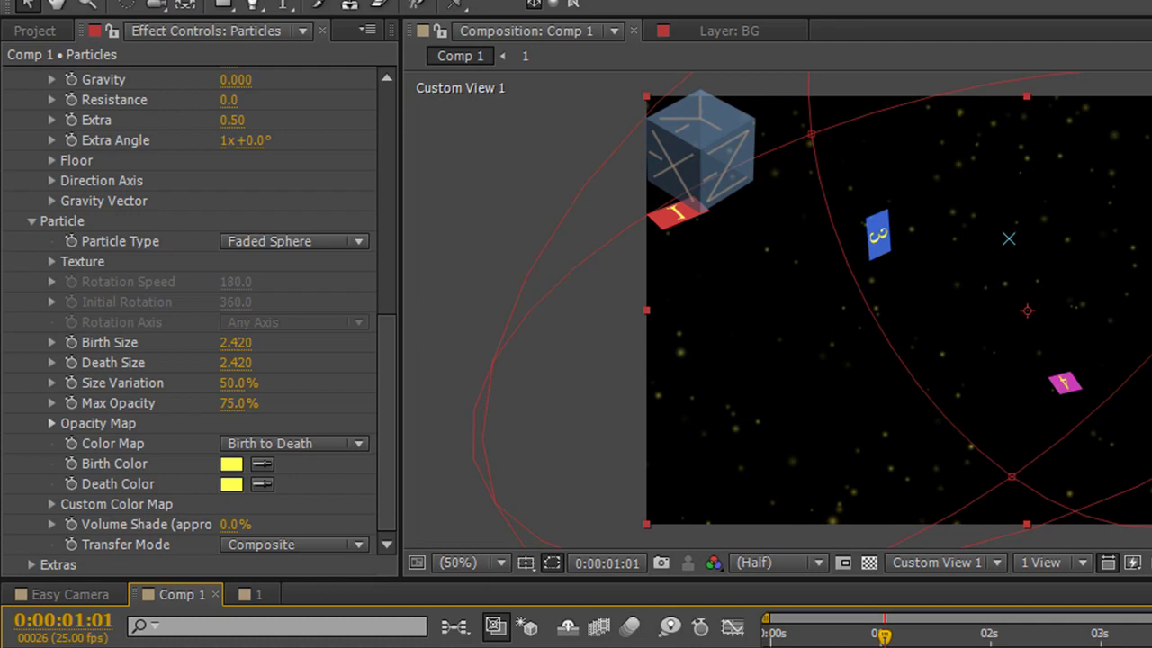
# Switch the 3D view to Active Camera and scrub the timeline to check the particles
pyautogui.click(990, 562)
pyautogui.click(981, 594)
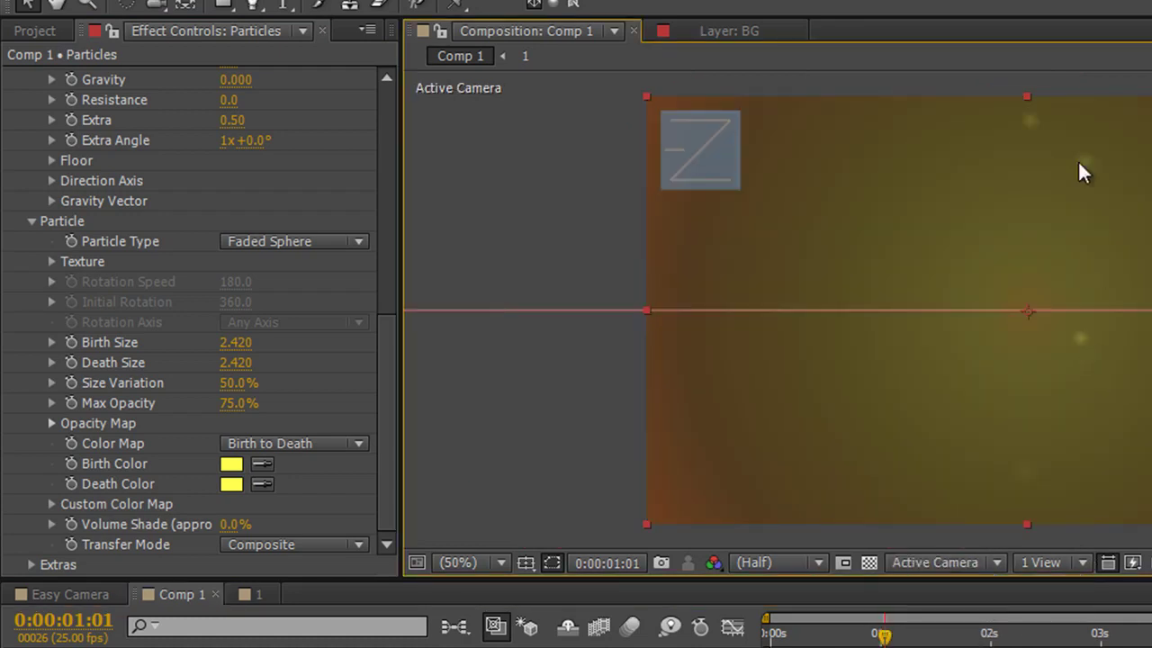
pyautogui.moveTo(885, 637); pyautogui.dragTo(1012, 647)
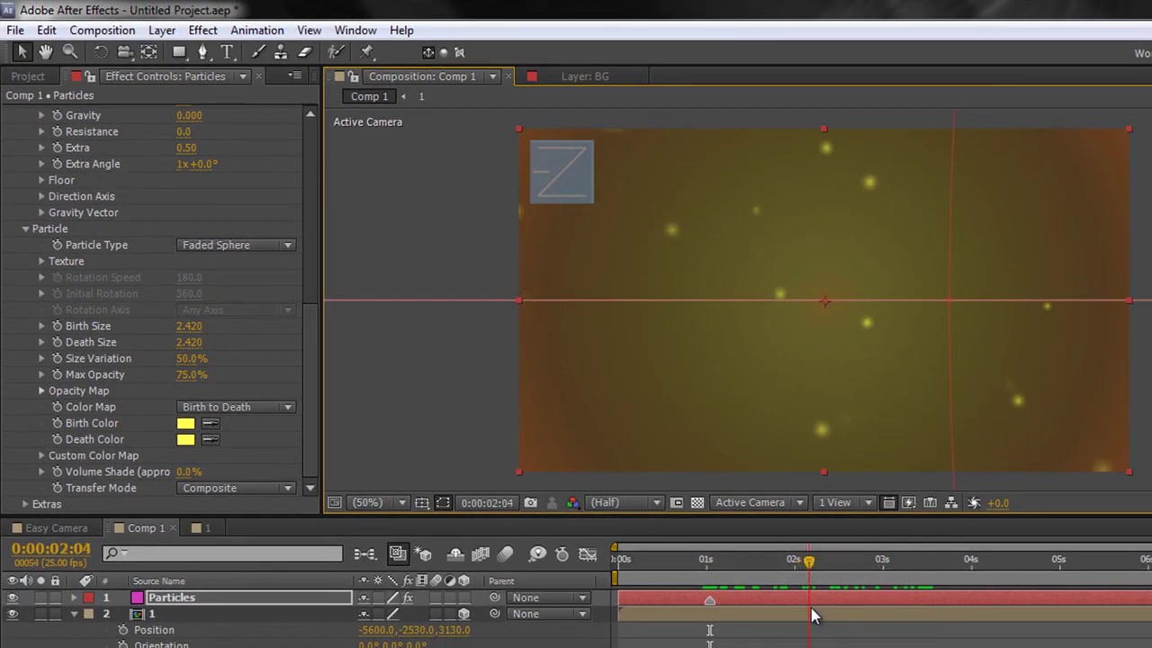
pyautogui.moveTo(813, 615); pyautogui.dragTo(847, 618)
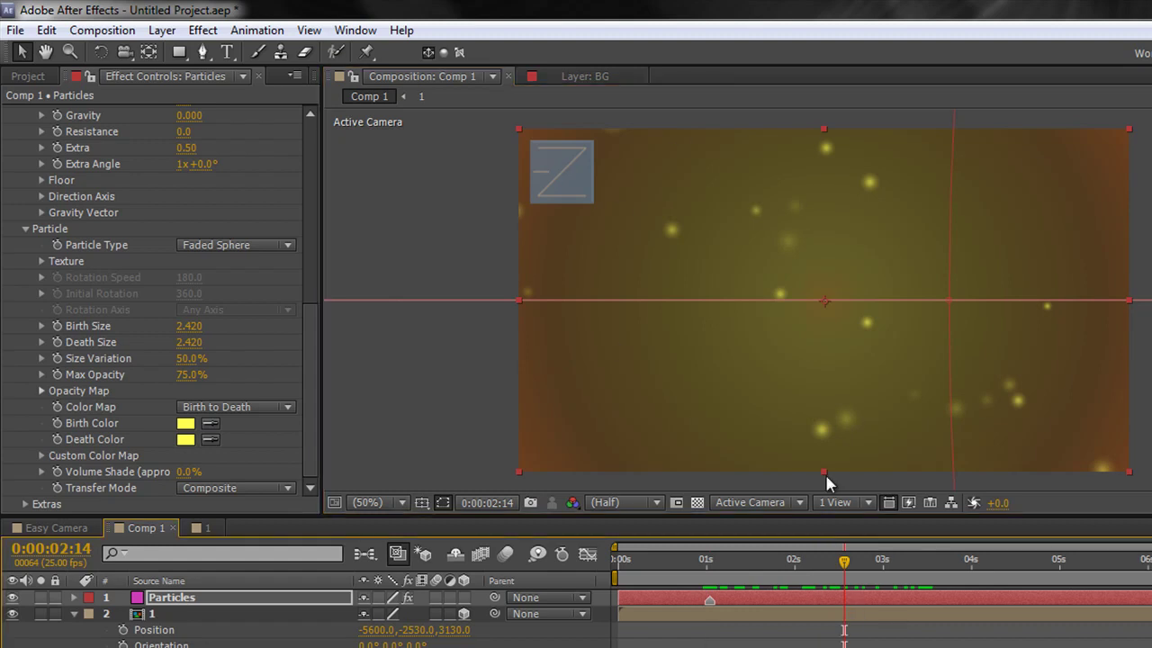
pyautogui.moveTo(839, 569); pyautogui.dragTo(711, 632)
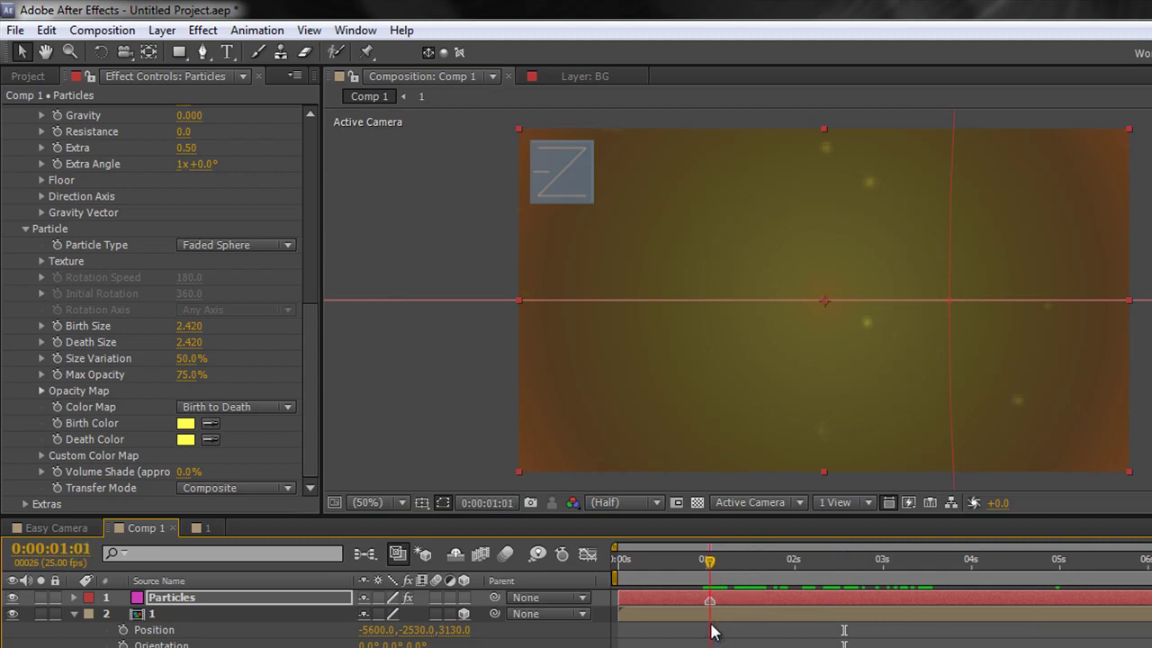
pyautogui.moveTo(307, 390); pyautogui.dragTo(301, 164)
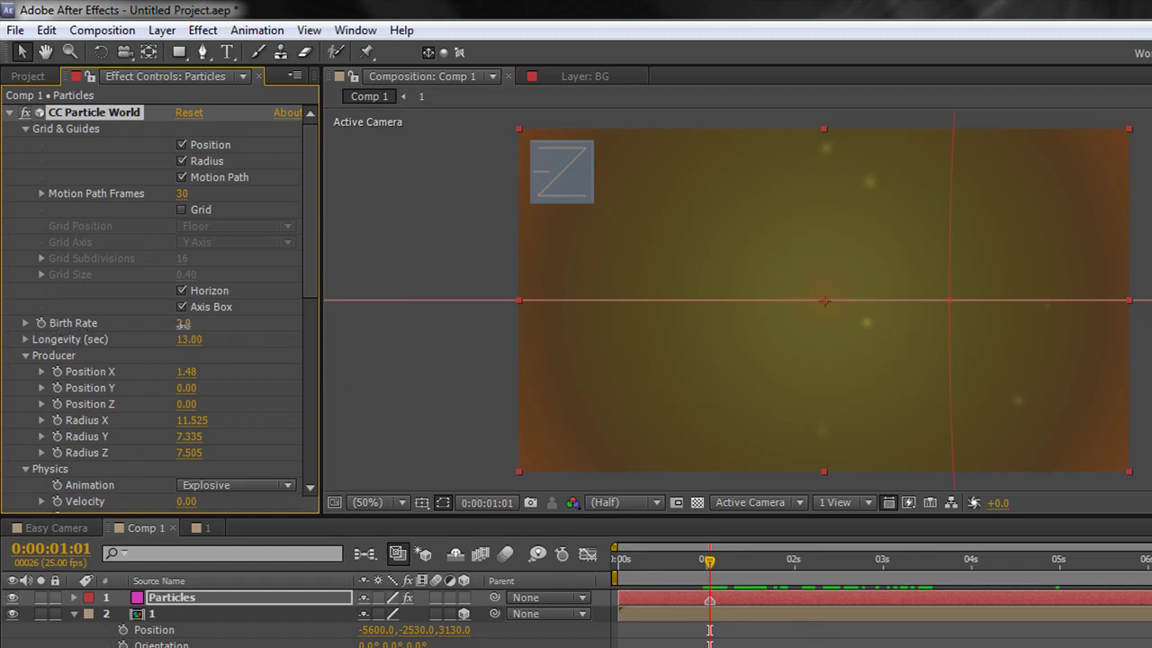
# Keyframe Birth Rate at 5.8, then set it to 0 one frame later
pyautogui.moveTo(183, 324); pyautogui.dragTo(221, 328)
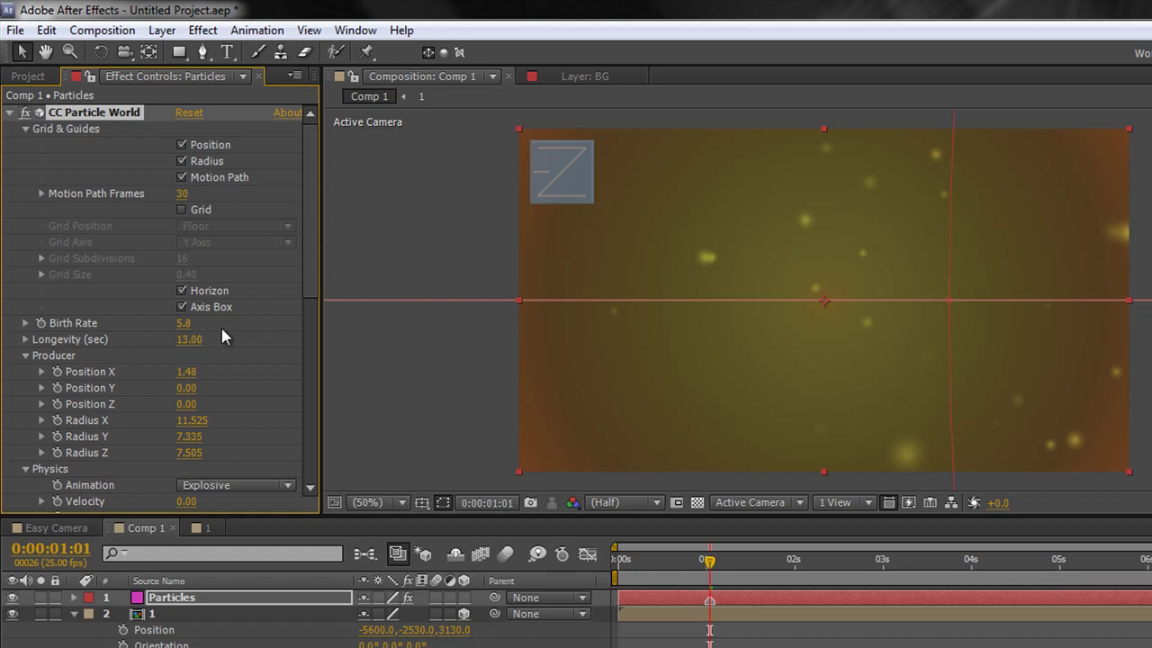
pyautogui.click(40, 322)
pyautogui.press('pagedown')
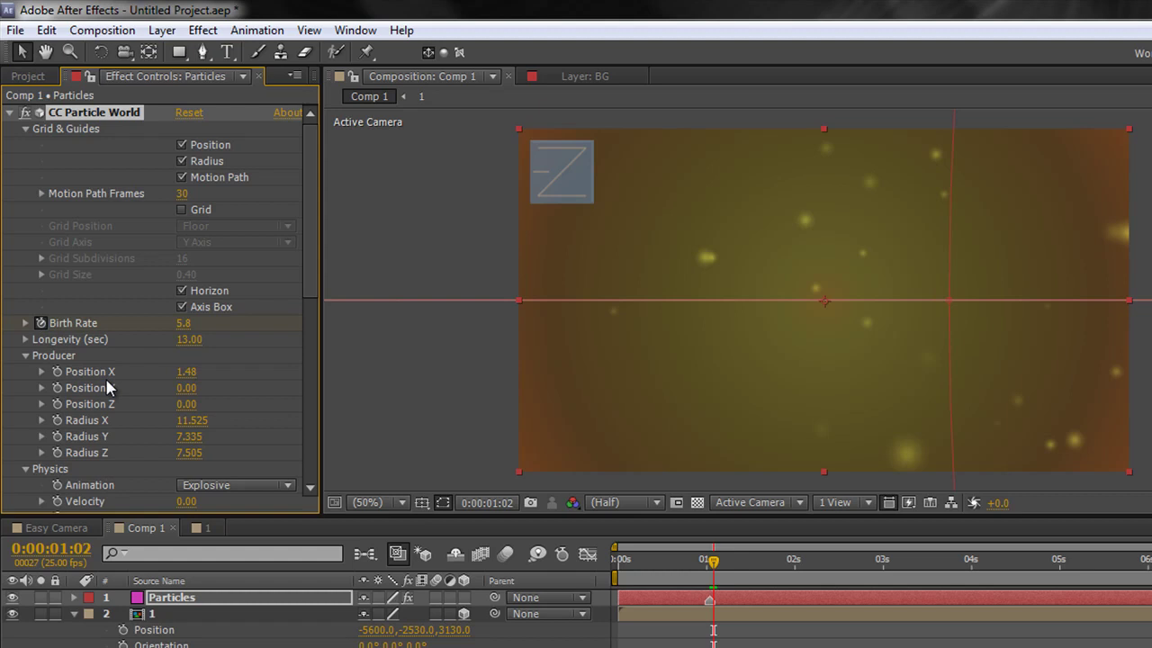
pyautogui.click(186, 323)
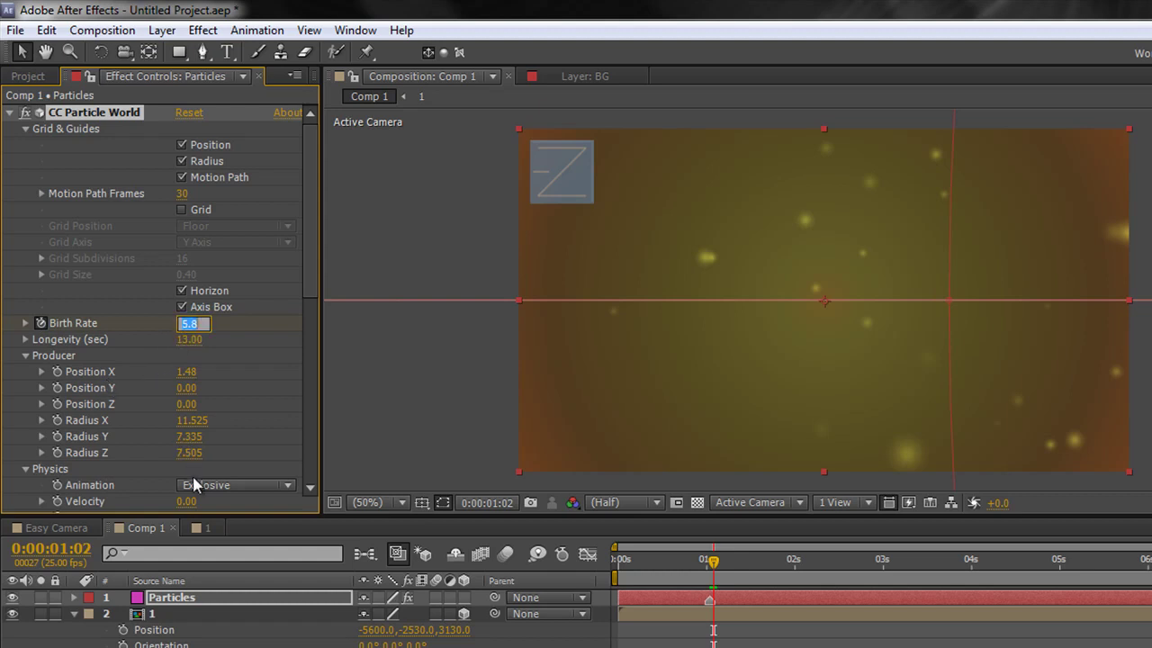
pyautogui.write('0')
pyautogui.press('Return')
pyautogui.click(710, 562)
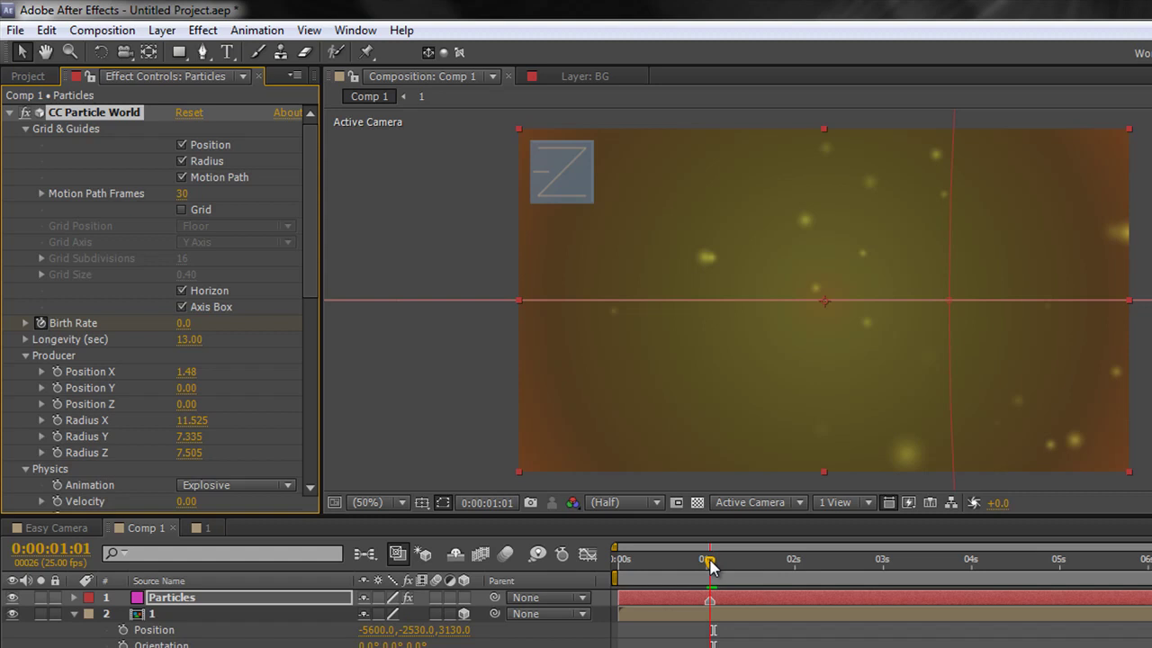
# Move the Particles layer to start at -0:00:01:03 and extend it to 0:00:10:00
pyautogui.moveTo(710, 562)
pyautogui.mouseDown()
pyautogui.moveTo(1151, 561)
pyautogui.moveTo(710, 561)
pyautogui.mouseUp()
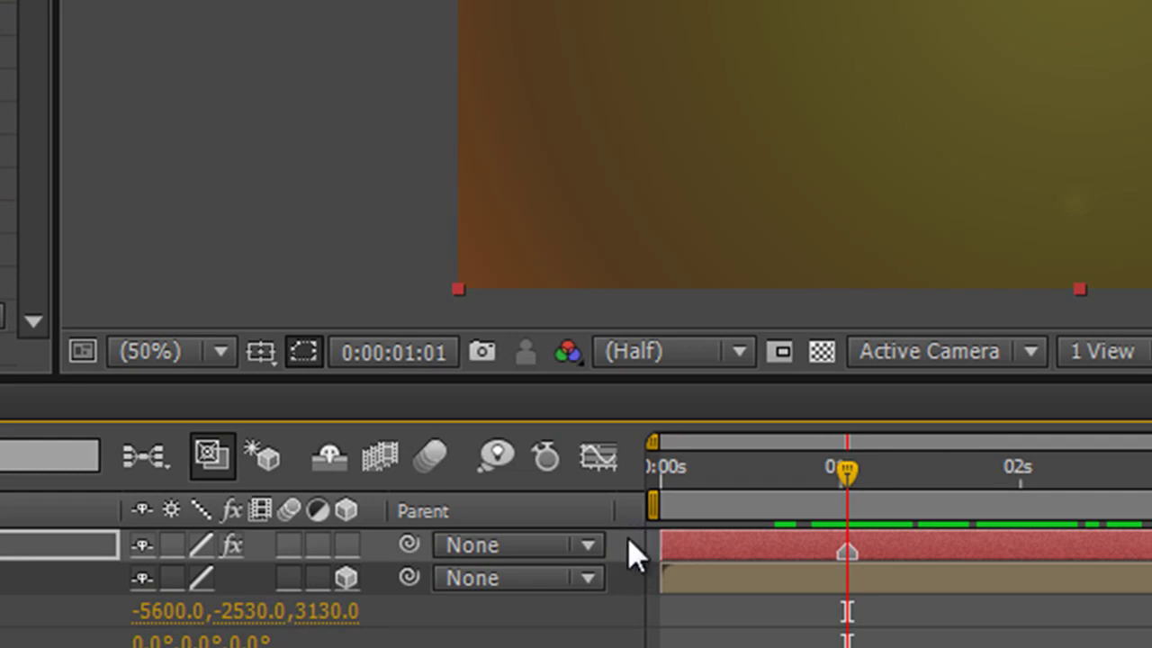
pyautogui.moveTo(907, 542); pyautogui.dragTo(713, 560)
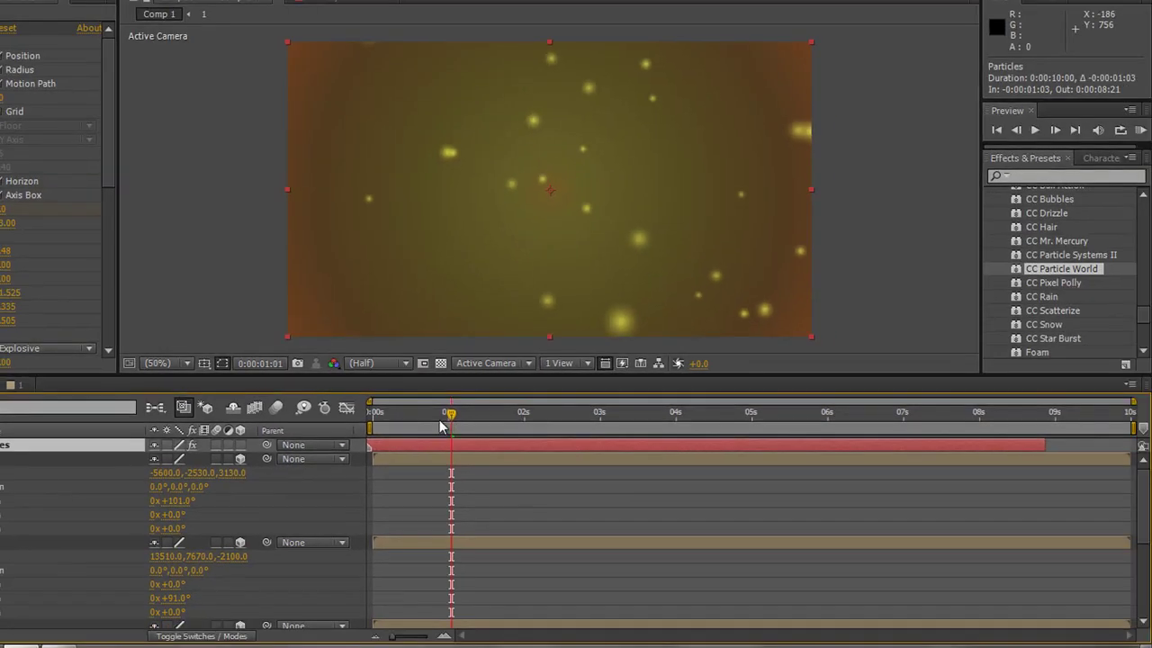
pyautogui.moveTo(830, 472); pyautogui.dragTo(743, 494)
pyautogui.moveTo(409, 423); pyautogui.dragTo(755, 436)
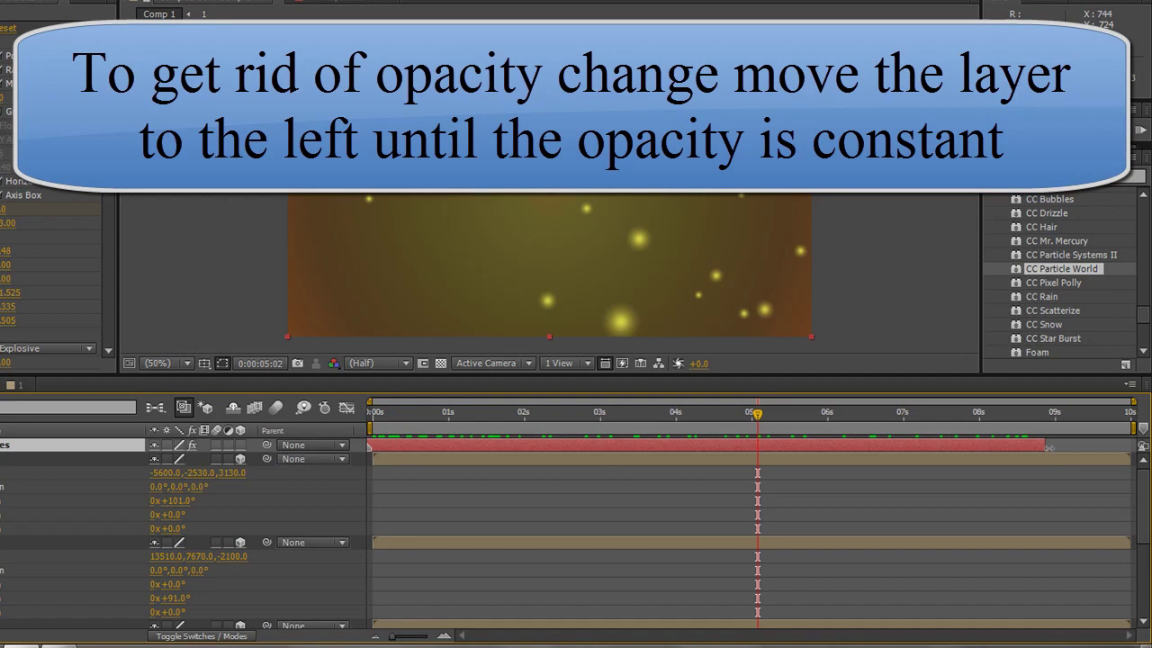
pyautogui.moveTo(1042, 445); pyautogui.dragTo(1130, 447)
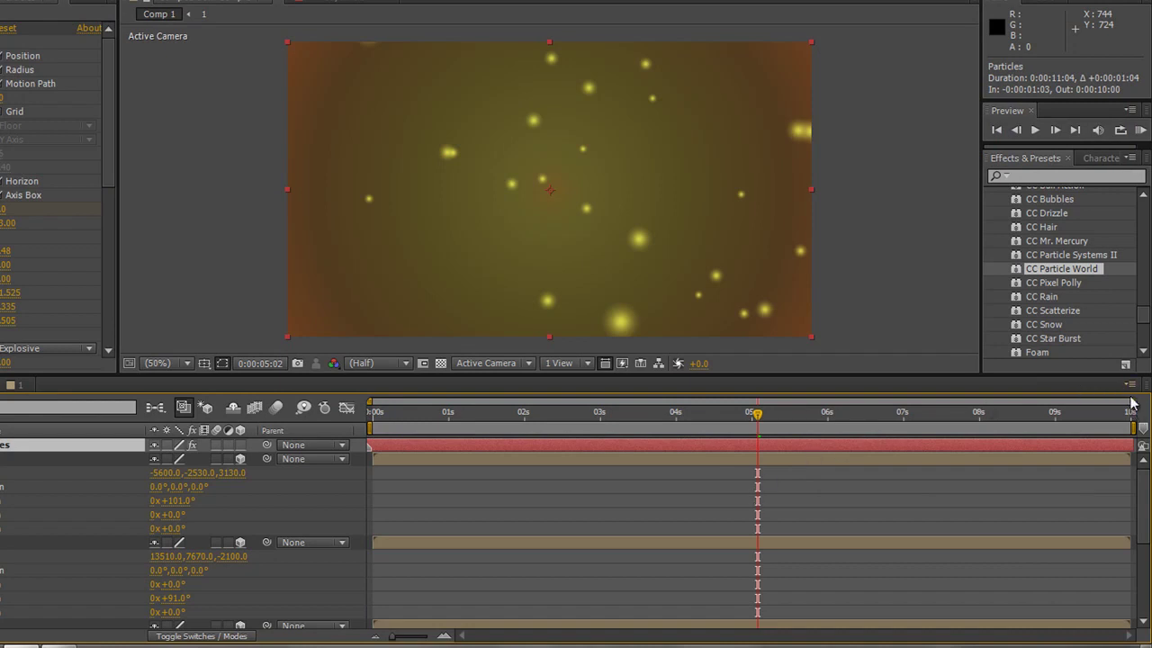
pyautogui.moveTo(765, 423); pyautogui.dragTo(534, 470)
# At about 0:00:03:09, switch the Composition view from Active Camera to Custom View 1
pyautogui.moveTo(662, 476); pyautogui.dragTo(627, 459)
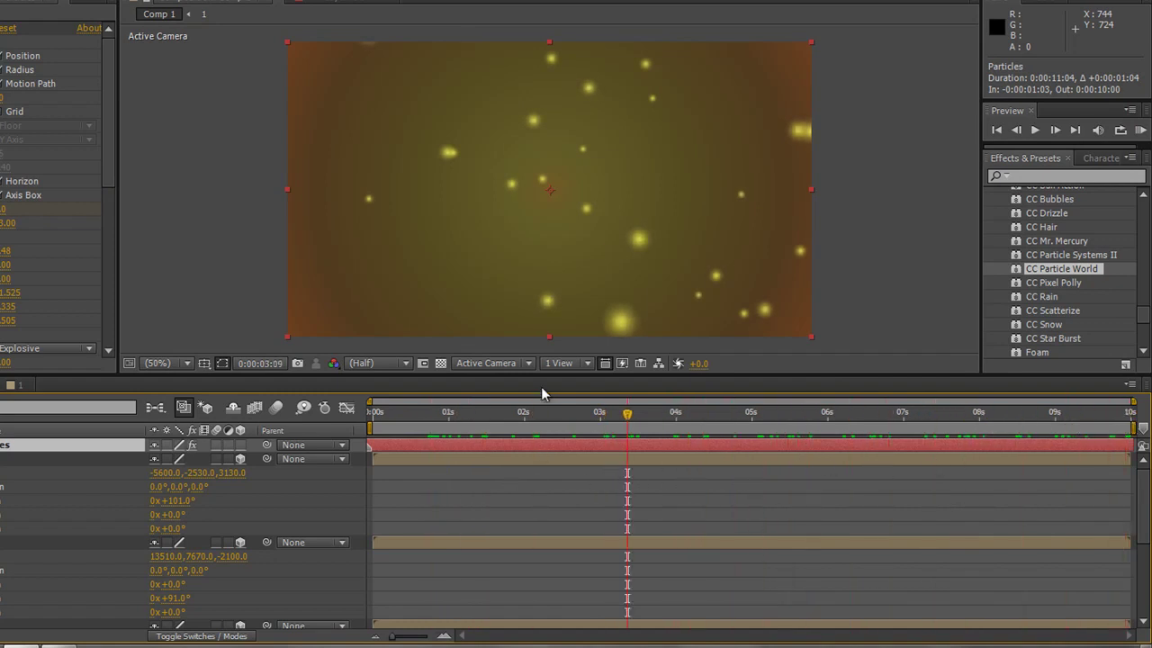
pyautogui.click(526, 342)
pyautogui.click(527, 363)
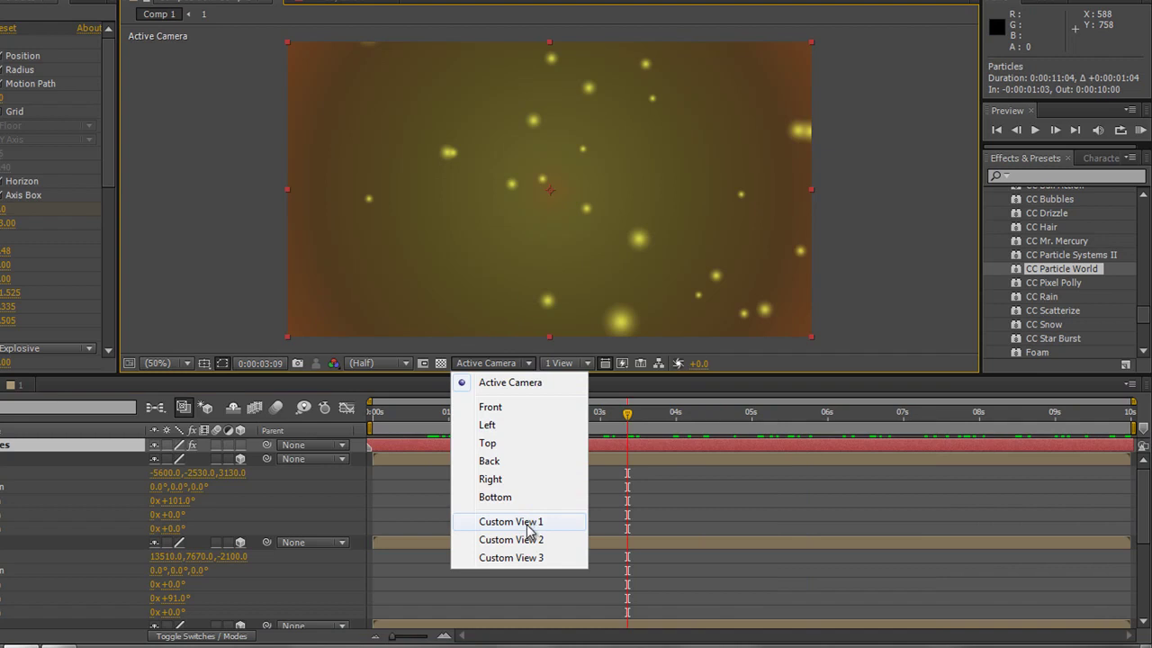
pyautogui.click(528, 520)
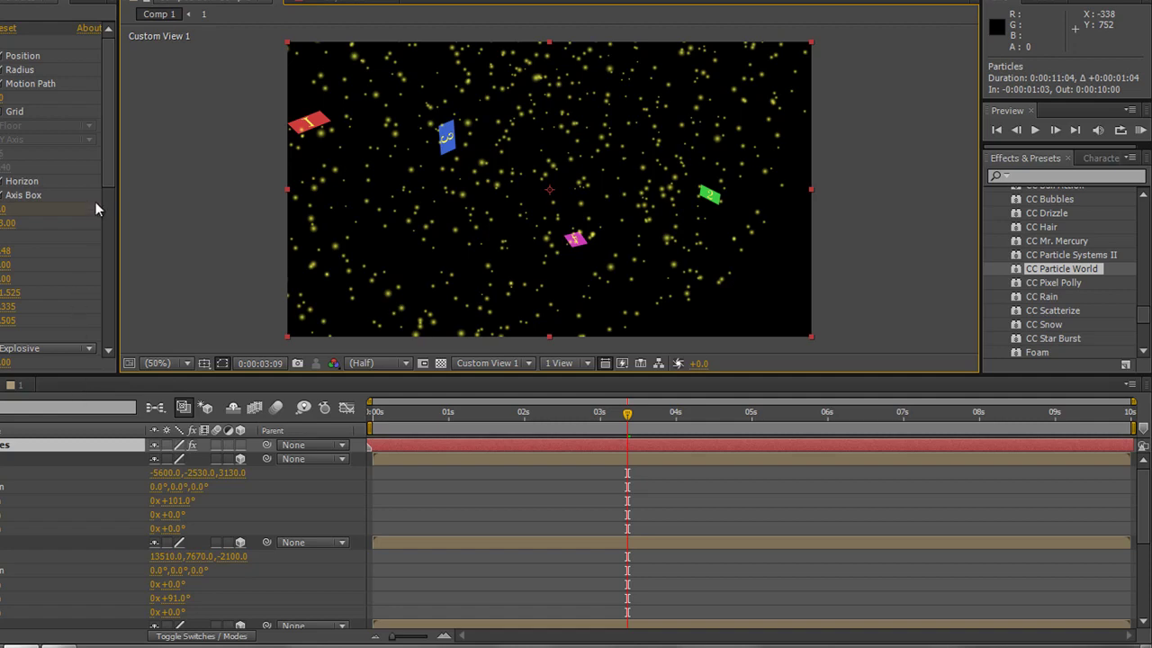
pyautogui.moveTo(108, 170); pyautogui.dragTo(104, 308)
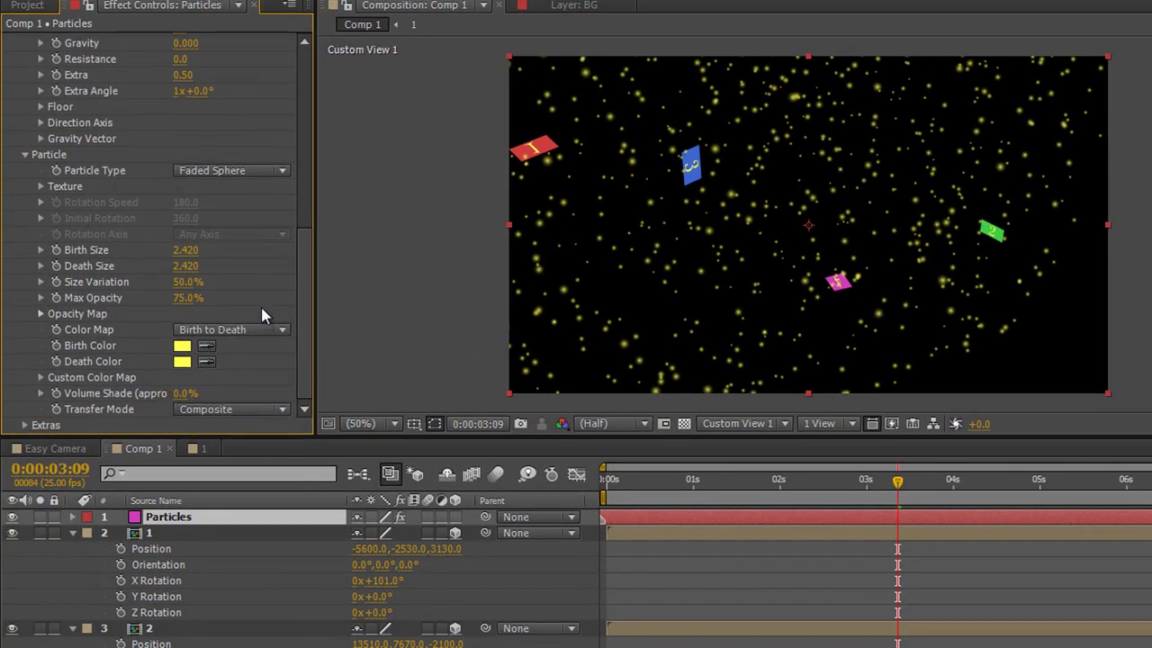
# Scroll Effect Controls to the top and collapse the CC Particle World properties
pyautogui.moveTo(308, 342); pyautogui.dragTo(312, 63)
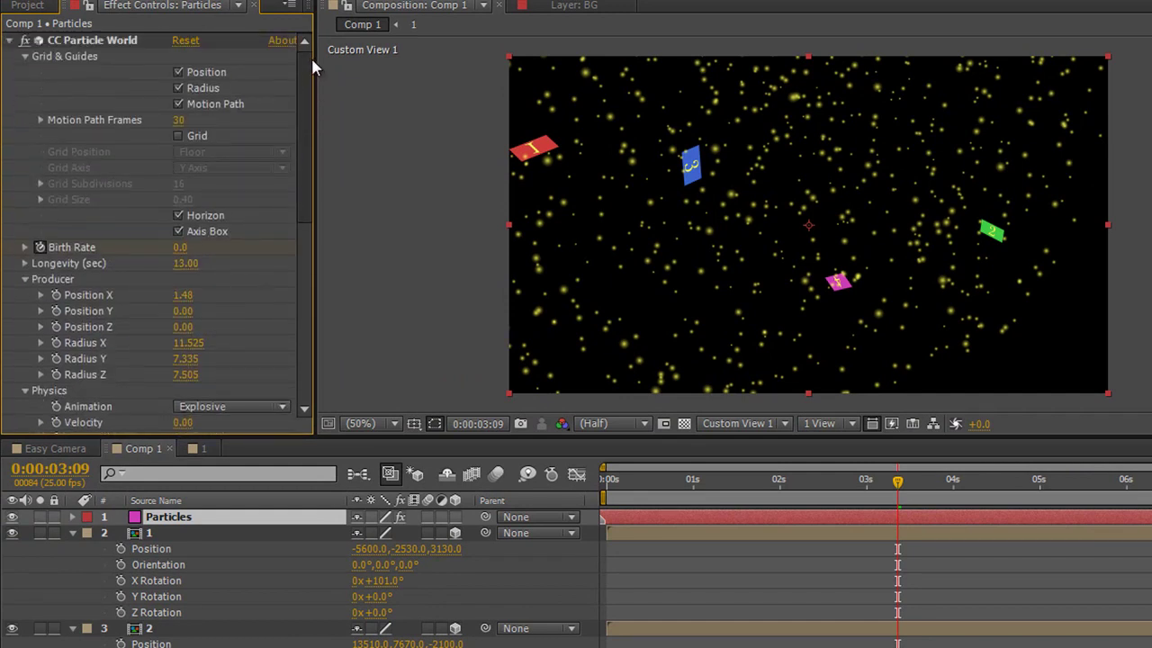
pyautogui.click(9, 41)
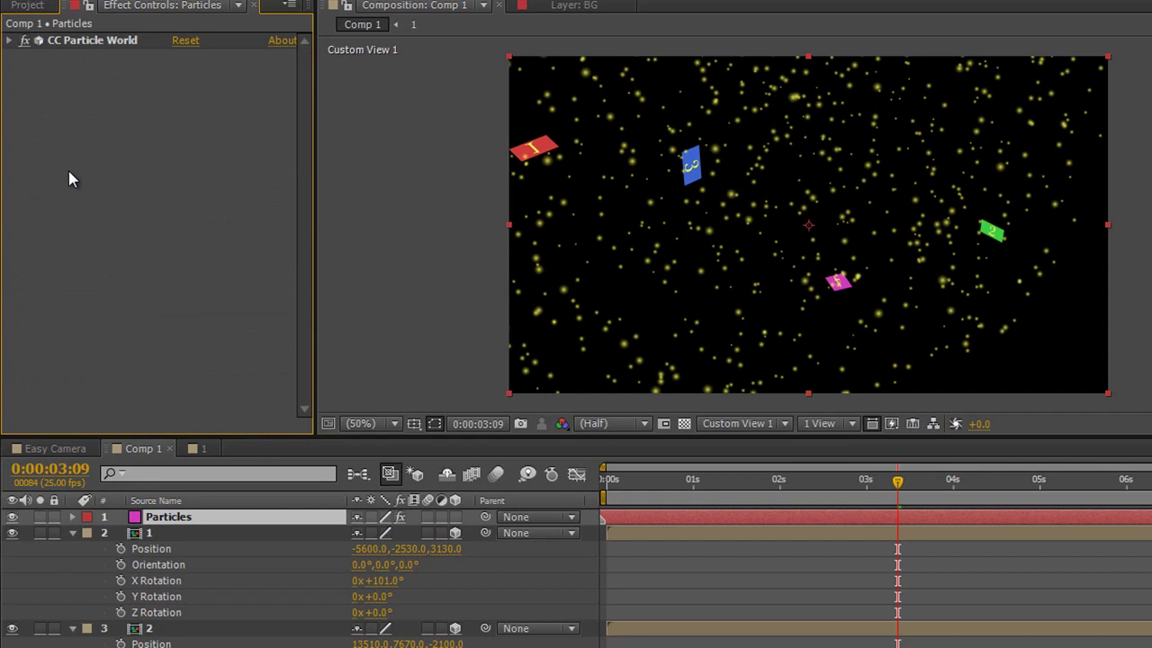